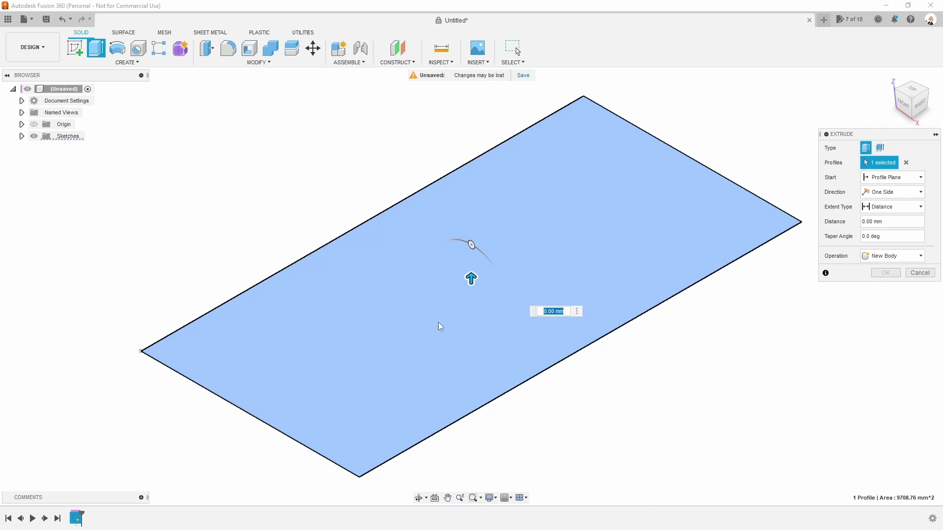
- Adjust the earlier extruded box's height, then return to the home view
{"action": "left_click_drag", "start_coordinate": [472, 277], "coordinate": [488, 182]}
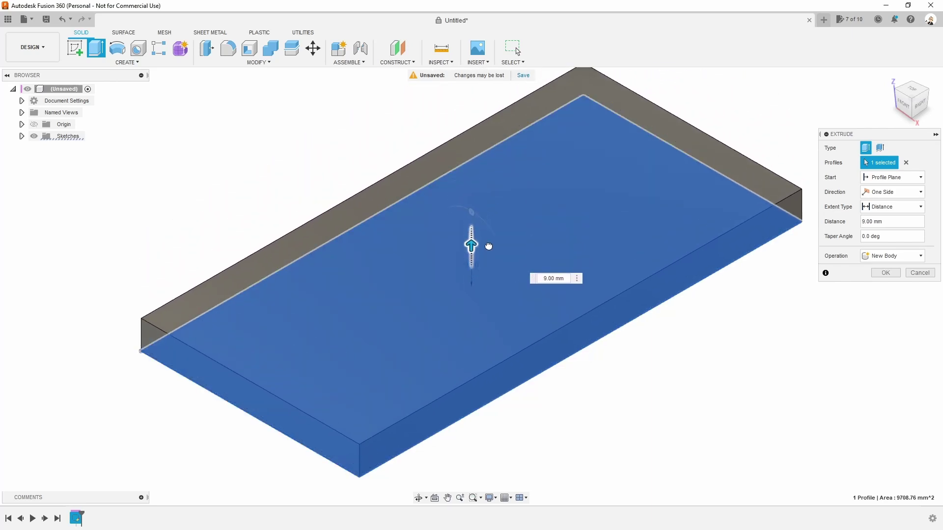
{"action": "left_click_drag", "start_coordinate": [488, 181], "coordinate": [488, 228]}
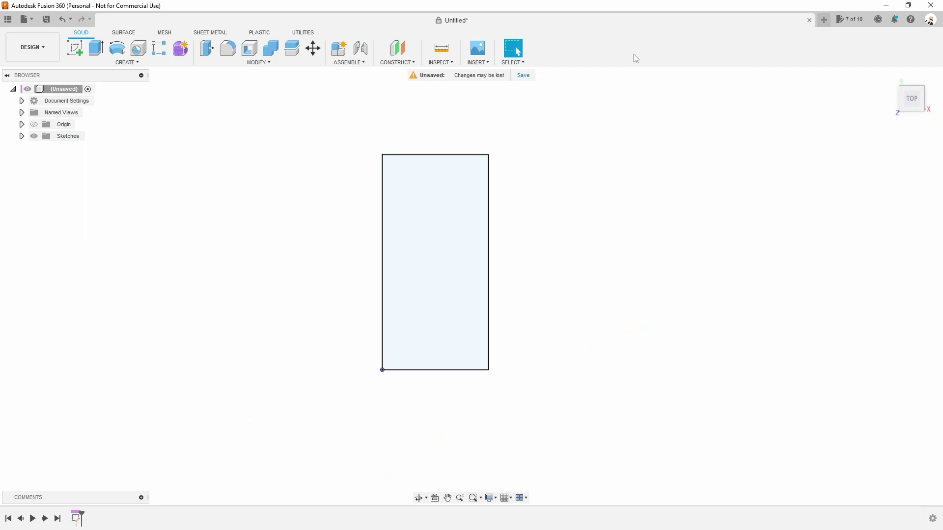
{"action": "left_click", "coordinate": [889, 77]}
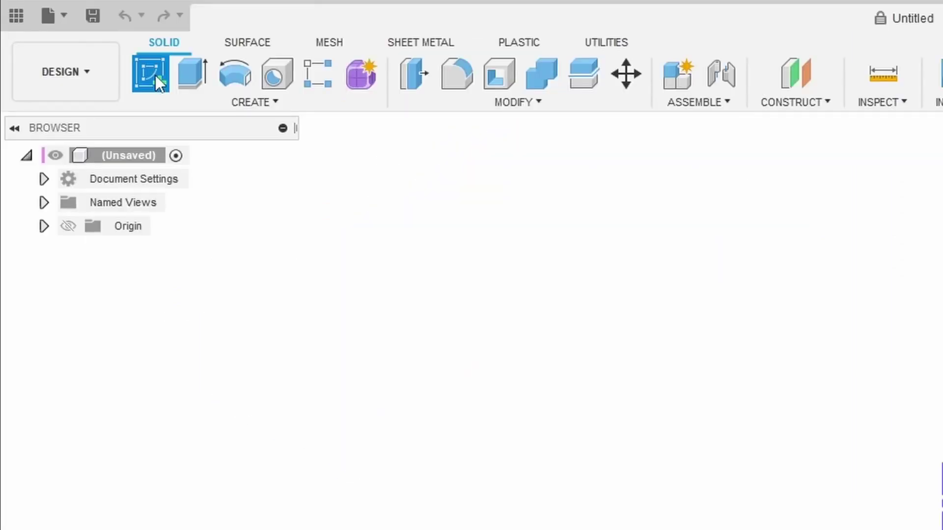
- Sketch a two-point rectangle on the XY plane, first corner at the origin
{"action": "left_click", "coordinate": [156, 75]}
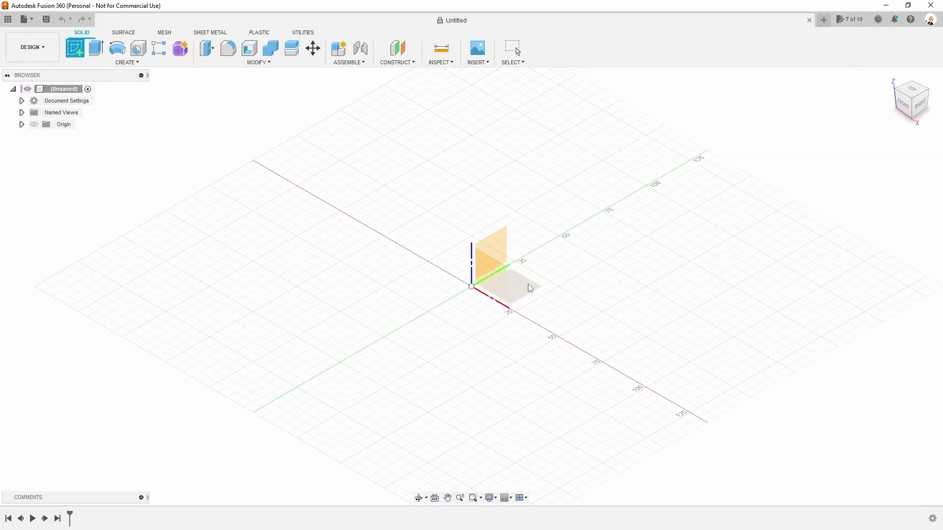
{"action": "left_click", "coordinate": [528, 285]}
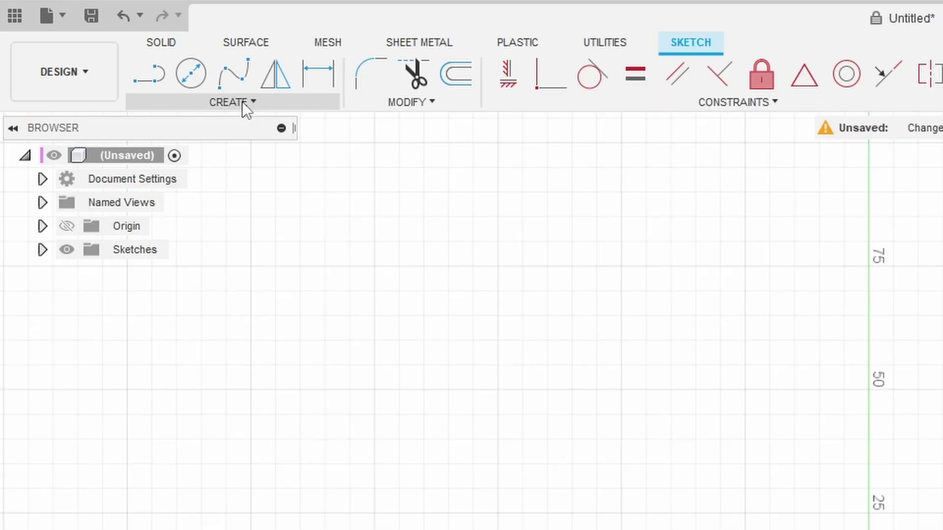
{"action": "left_click", "coordinate": [122, 64]}
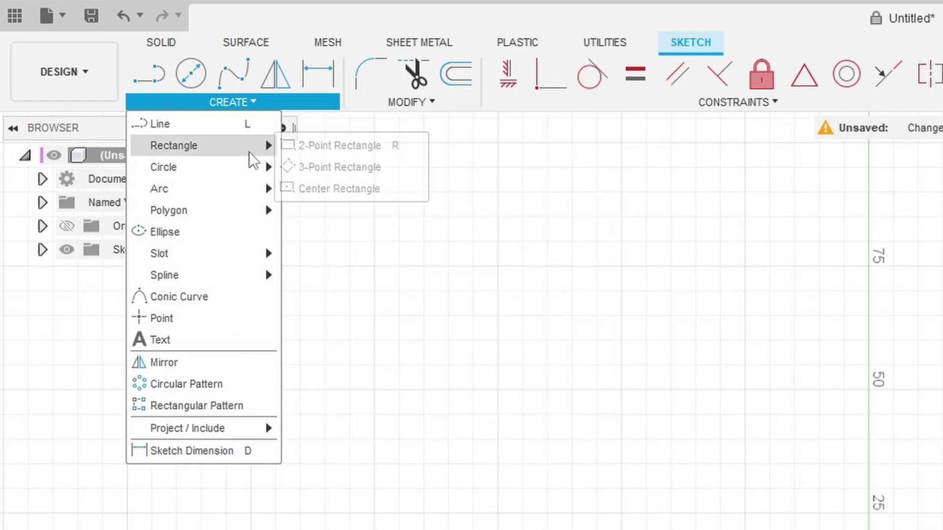
{"action": "left_click", "coordinate": [302, 146]}
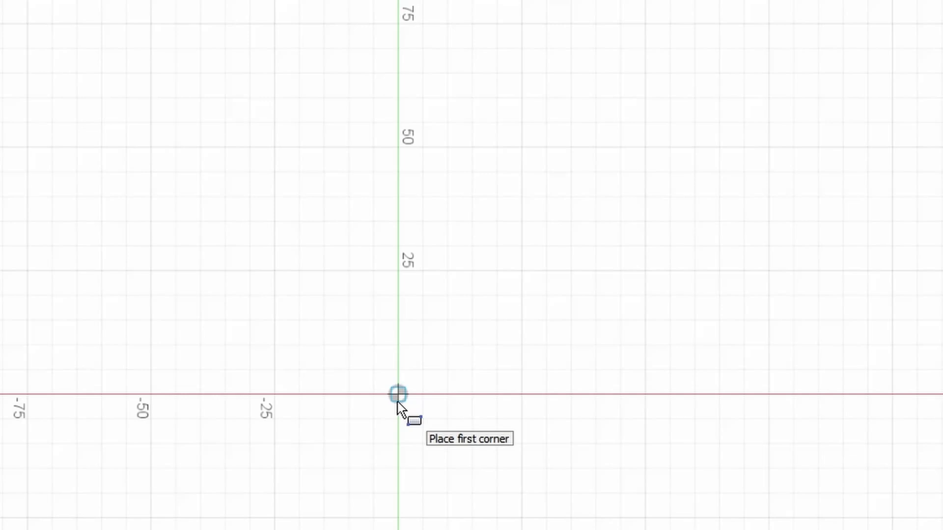
{"action": "left_click", "coordinate": [398, 396]}
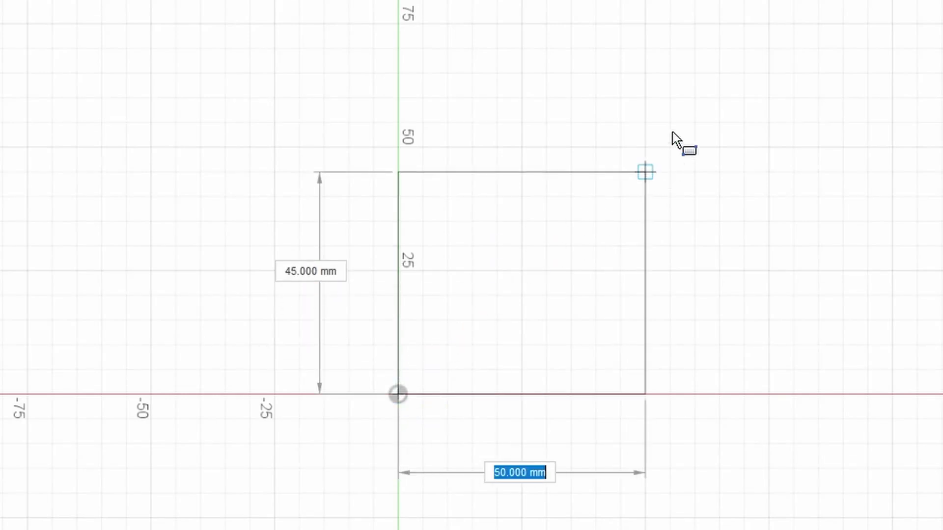
{"action": "key", "text": "Return"}
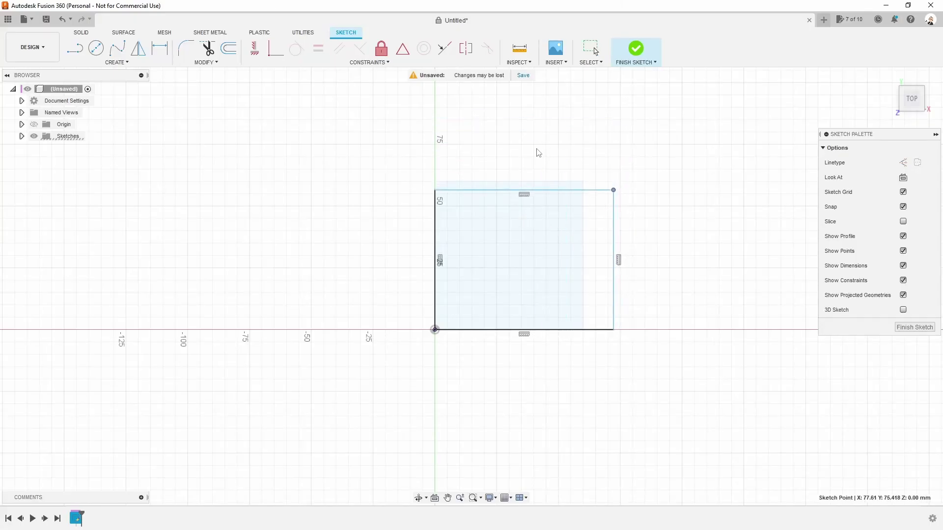
- Create a THICKNESS user parameter of 1 mm in Change Parameters
{"action": "left_click", "coordinate": [212, 63]}
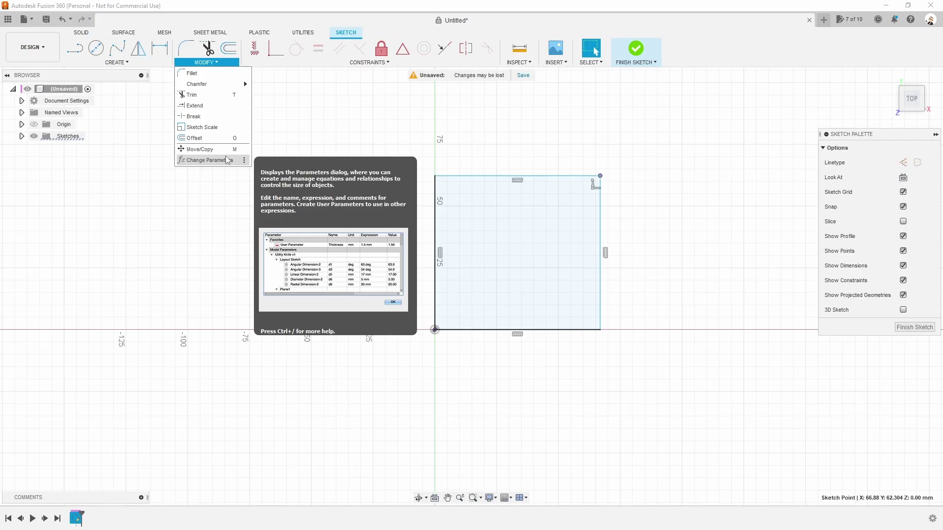
{"action": "left_click", "coordinate": [227, 160]}
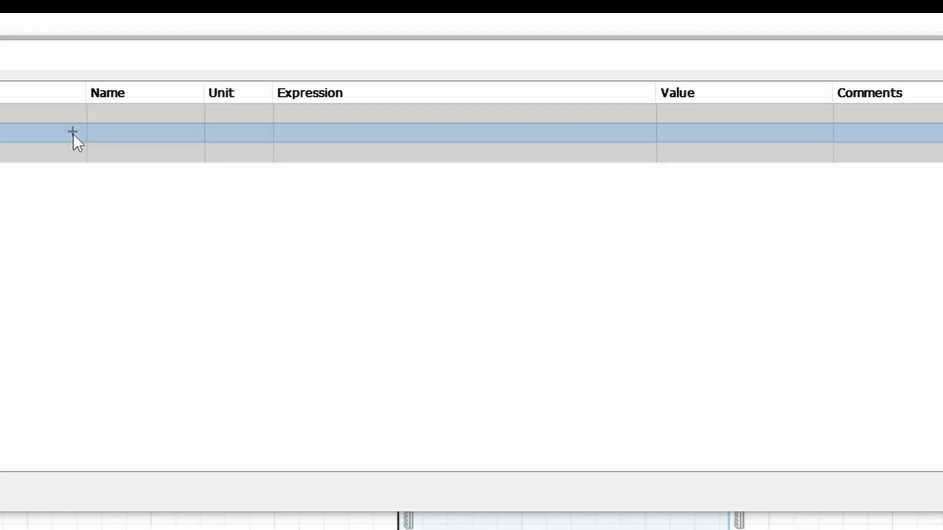
{"action": "left_click", "coordinate": [226, 95]}
{"action": "type", "text": "THICKNES"}
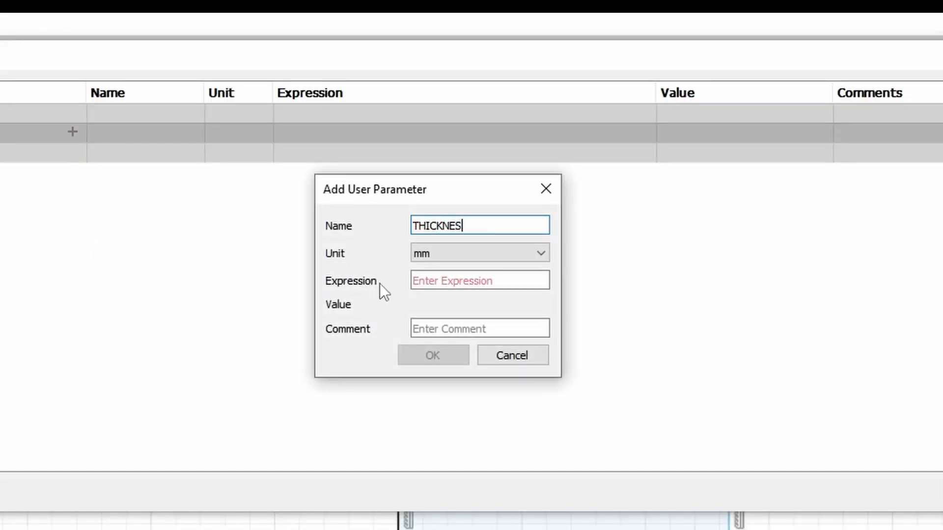
{"action": "type", "text": "S"}
{"action": "key", "text": "Tab"}
{"action": "key", "text": "Tab"}
{"action": "type", "text": "1"}
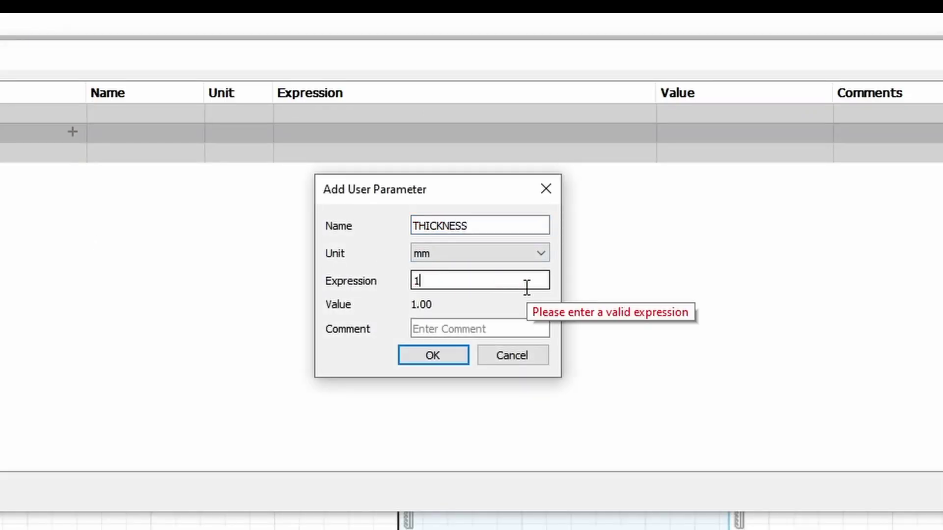
{"action": "left_click", "coordinate": [438, 361]}
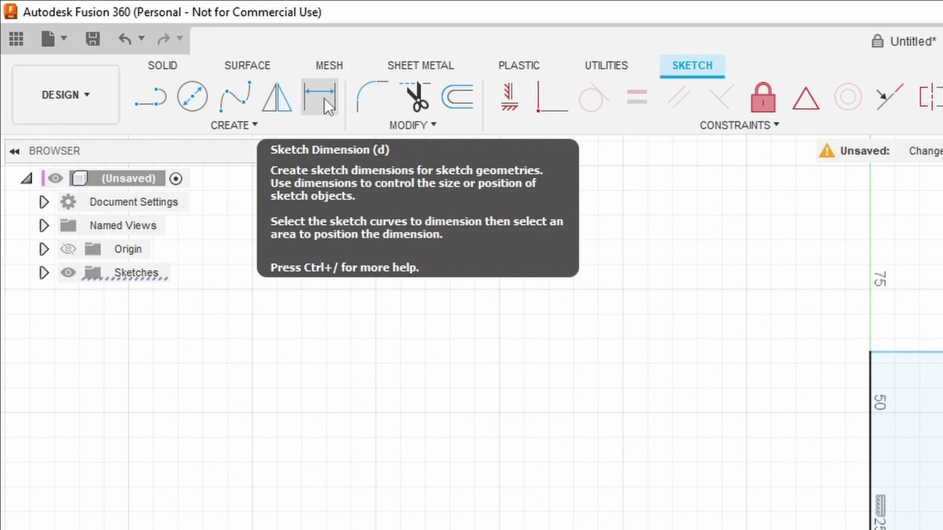
- Dimension the rectangle 67.2+2*THICKNESS wide and 138.3+2*THICKNESS tall
{"action": "left_click", "coordinate": [324, 98]}
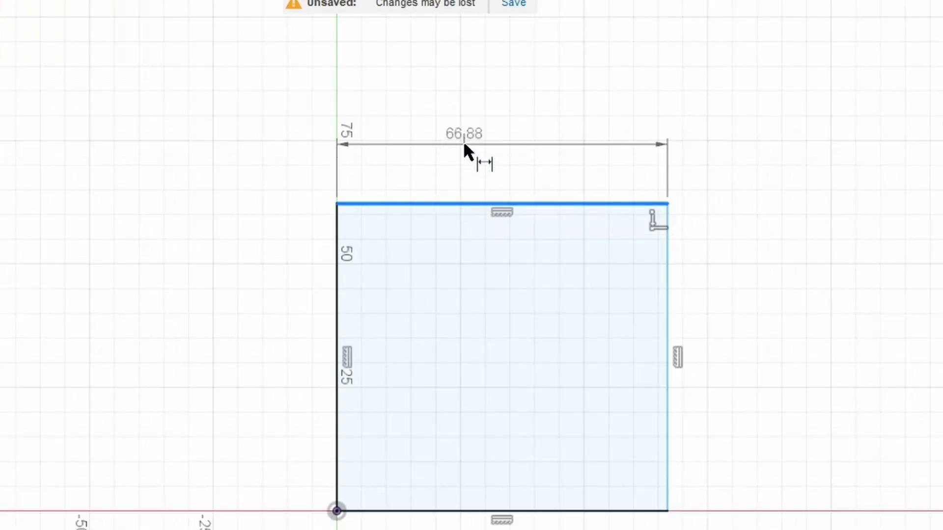
{"action": "left_click", "coordinate": [465, 142]}
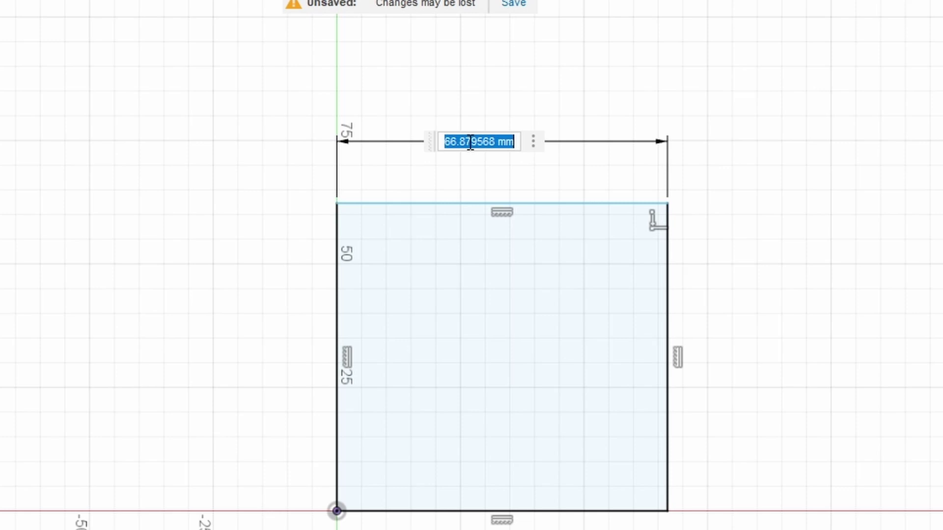
{"action": "type", "text": "7.2+2*TH"}
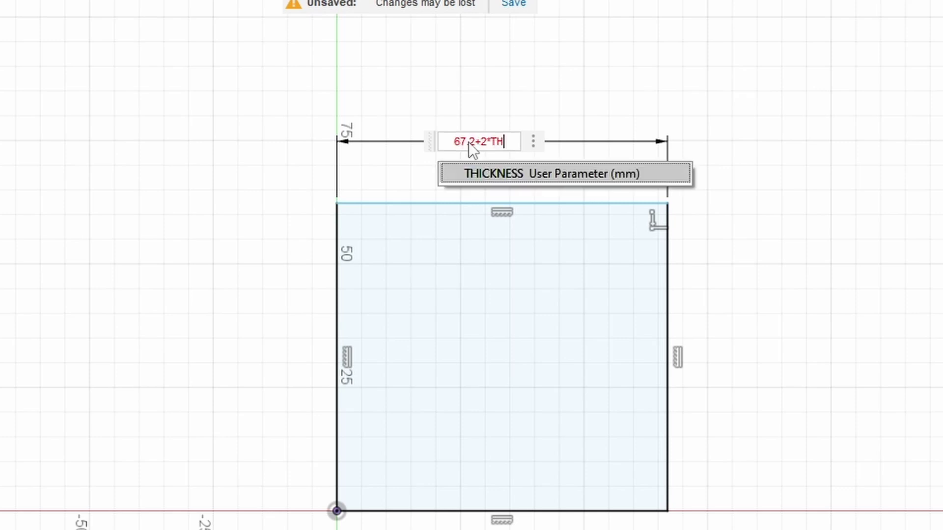
{"action": "type", "text": "ICKNESS"}
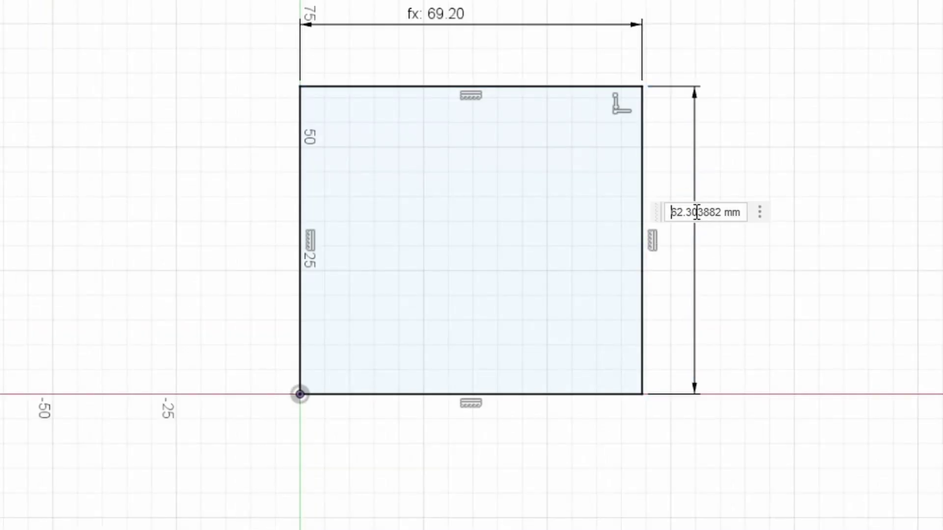
{"action": "type", "text": "*THI"}
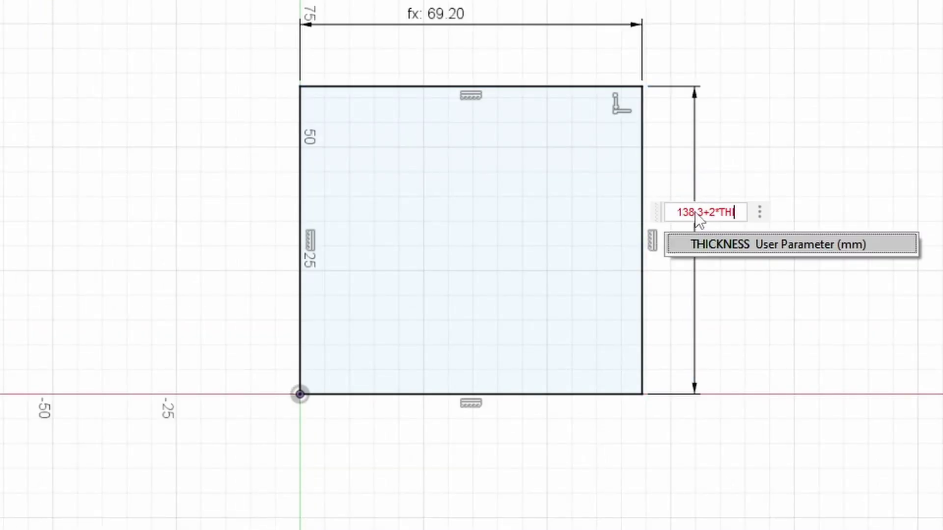
{"action": "key", "text": "Return"}
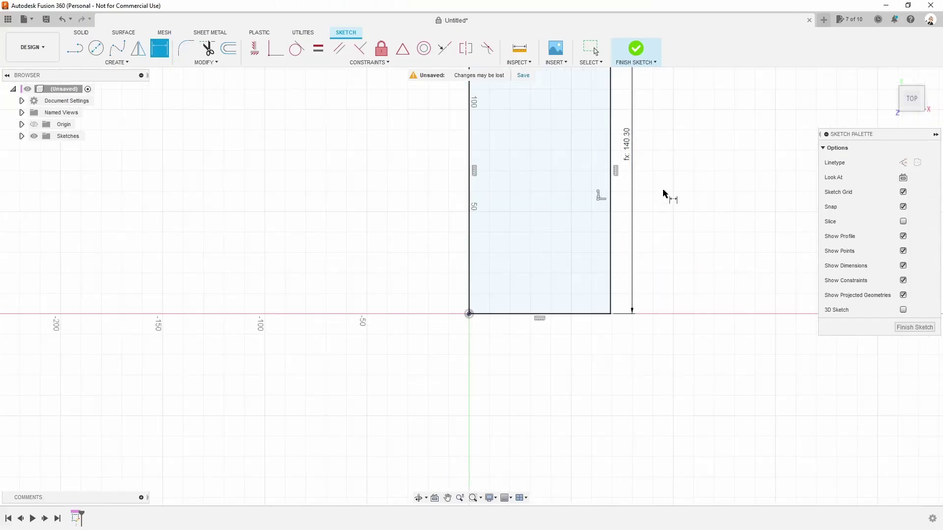
{"action": "scroll", "coordinate": [663, 193], "scroll_direction": "down", "scroll_amount": 2}
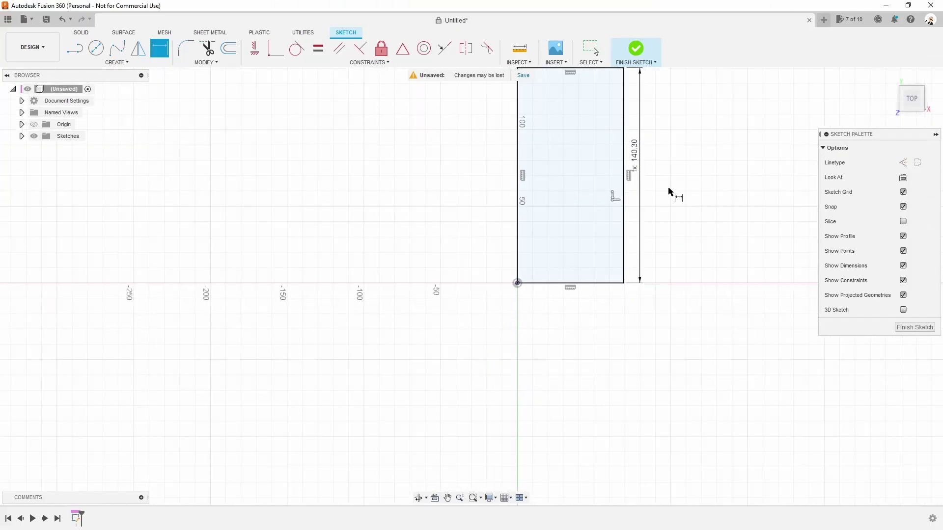
{"action": "middle_click_drag", "start_coordinate": [670, 185], "coordinate": [536, 271]}
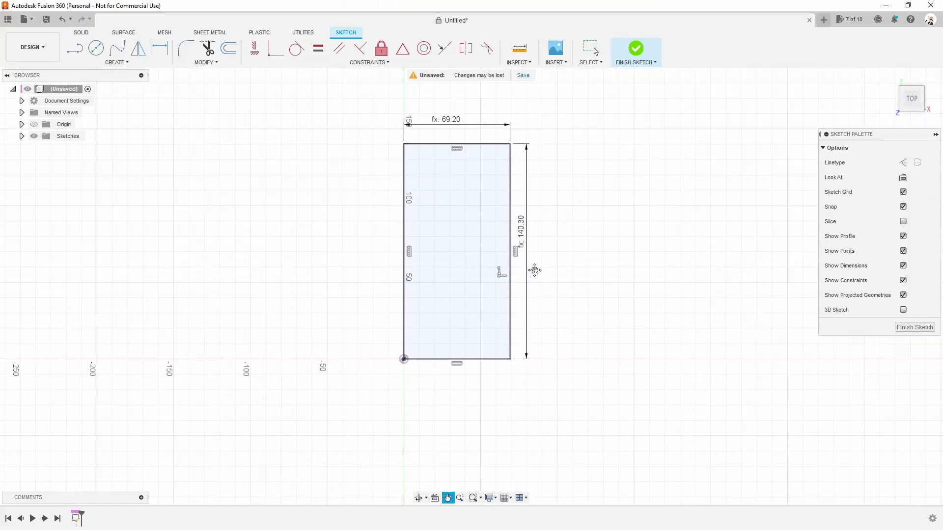
{"action": "key", "text": "d"}
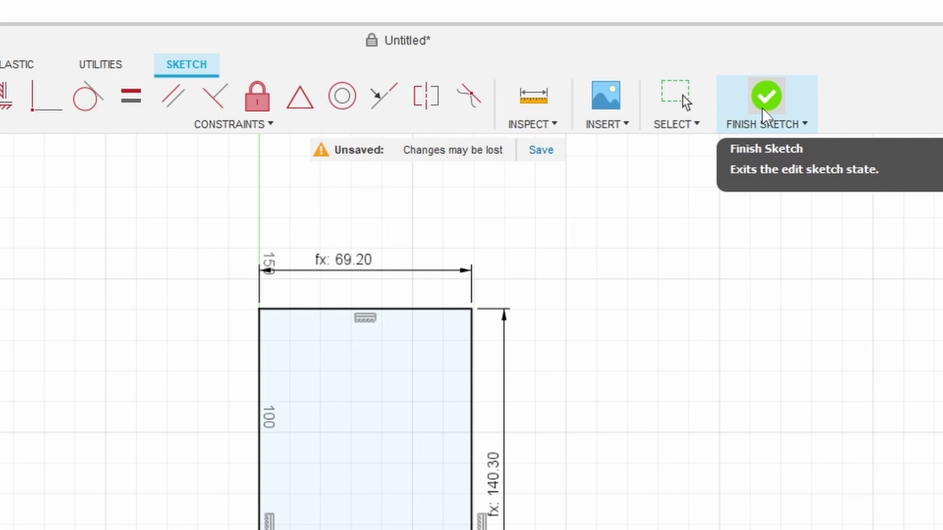
- Finish the sketch and extrude the outline into a 7+THICKNESS tall slab
{"action": "left_click", "coordinate": [766, 111]}
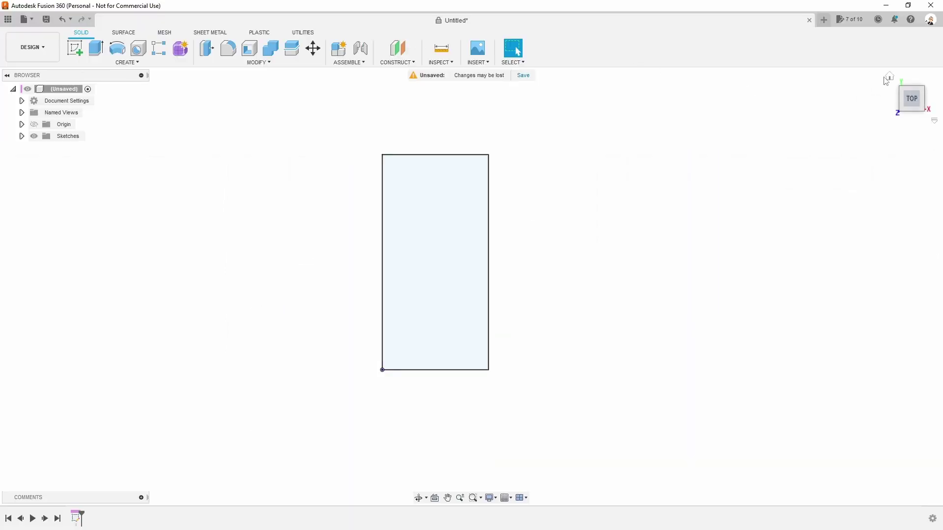
{"action": "left_click", "coordinate": [888, 78]}
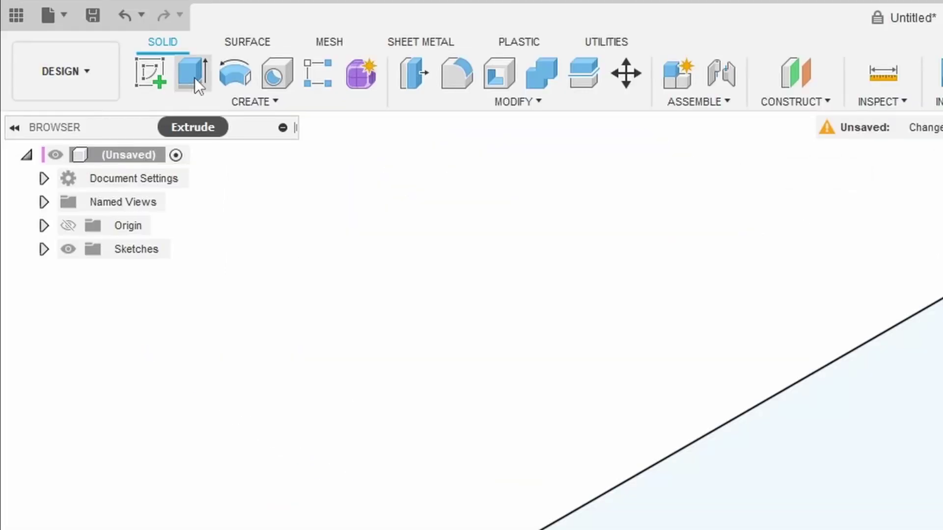
{"action": "mouse_move", "coordinate": [94, 48]}
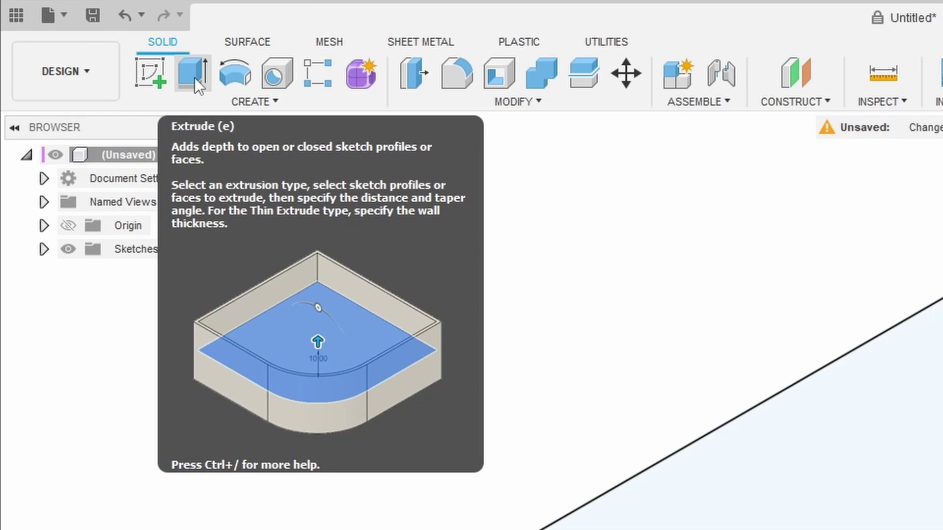
{"action": "left_click", "coordinate": [194, 77]}
{"action": "left_click_drag", "start_coordinate": [472, 273], "coordinate": [489, 229]}
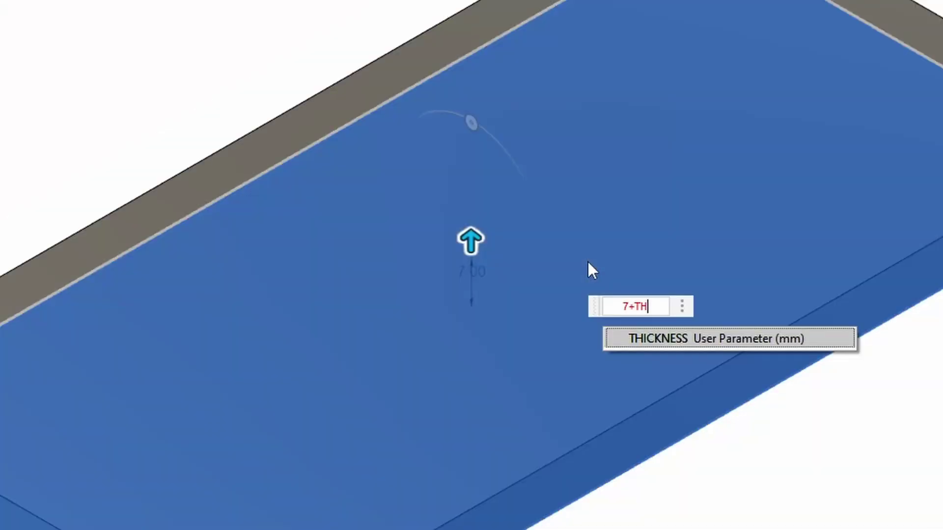
{"action": "type", "text": "I"}
{"action": "key", "text": "Return"}
{"action": "key", "text": "Return"}
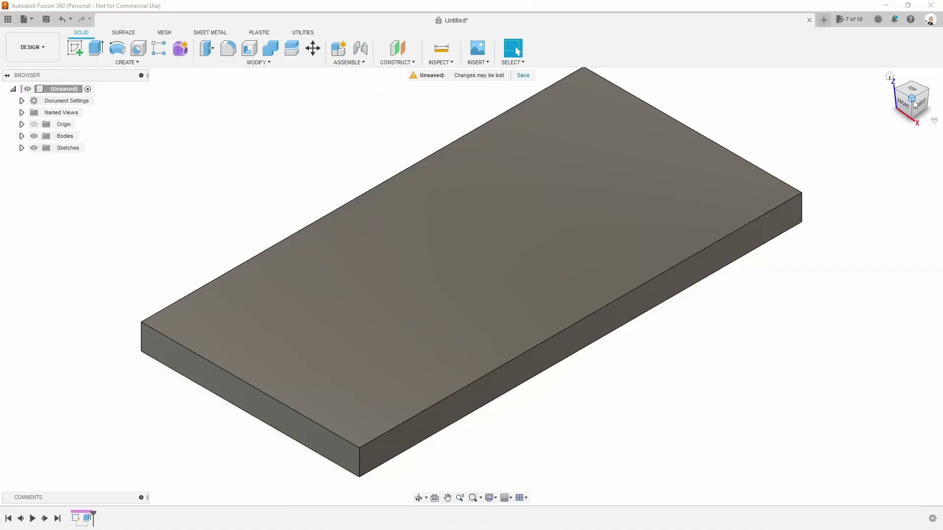
- Fillet the slab's four vertical corner edges at 8 mm
{"action": "middle_click_drag", "start_coordinate": [588, 261], "coordinate": [560, 222], "text": "shift"}
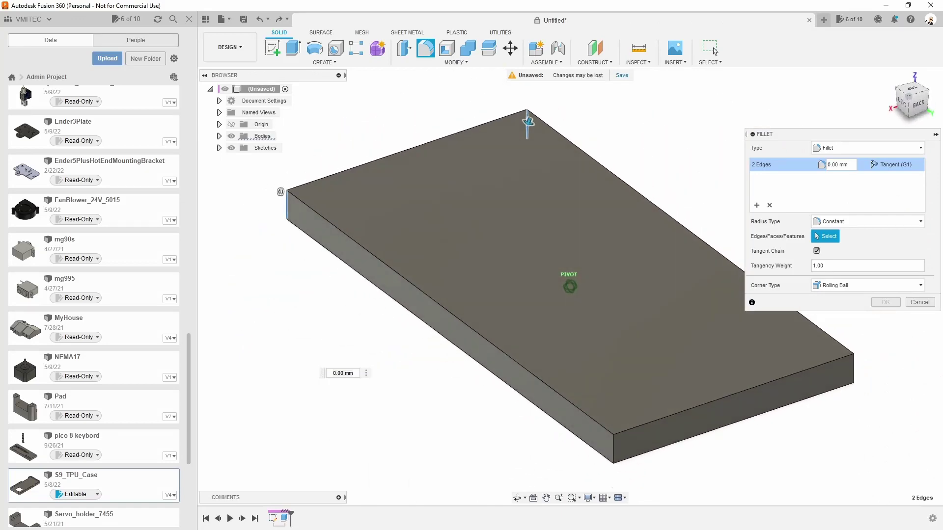
{"action": "left_click", "coordinate": [849, 368]}
{"action": "type", "text": "8"}
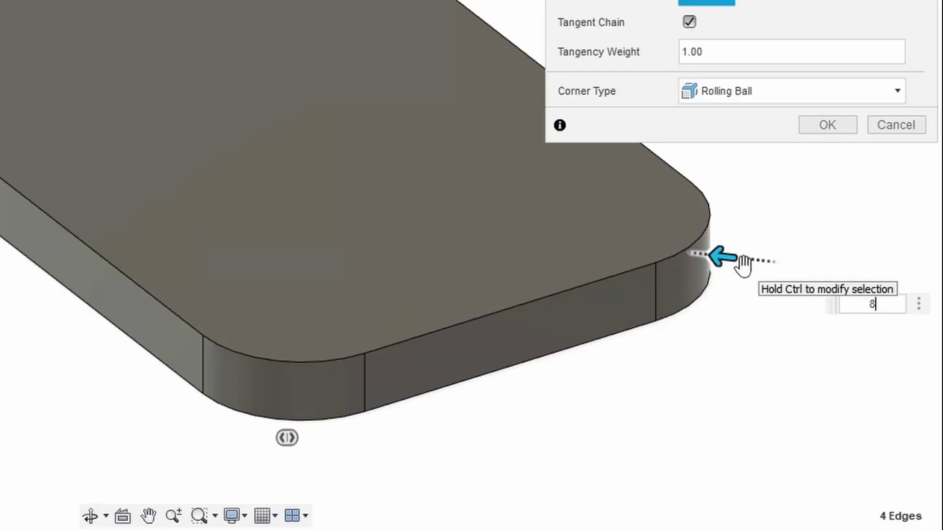
{"action": "key", "text": "Return"}
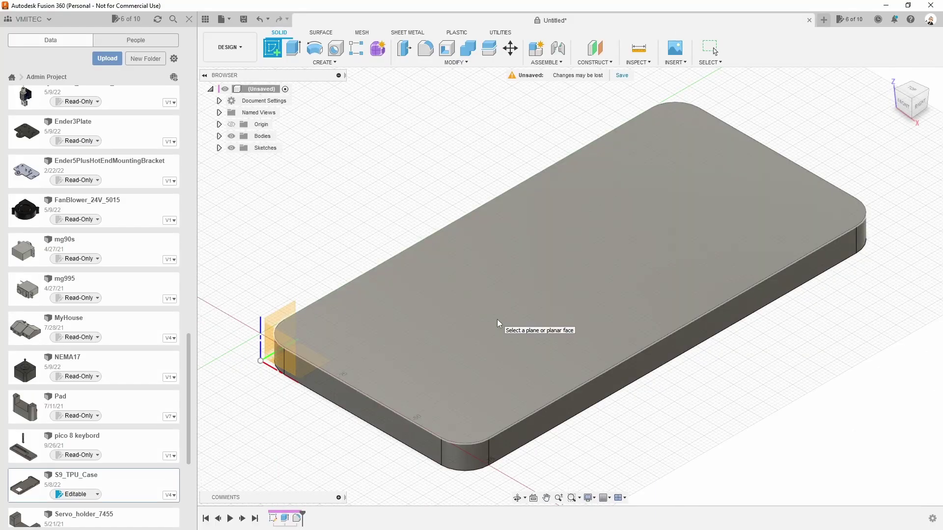
- On the top face, offset the rounded outline by -2*THICKNESS and finish the sketch
{"action": "left_click", "coordinate": [497, 319]}
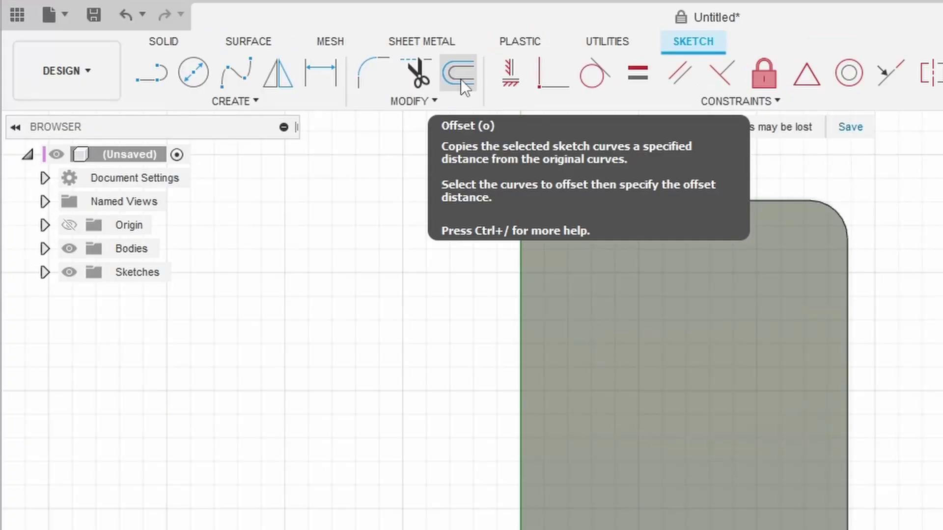
{"action": "left_click", "coordinate": [461, 79]}
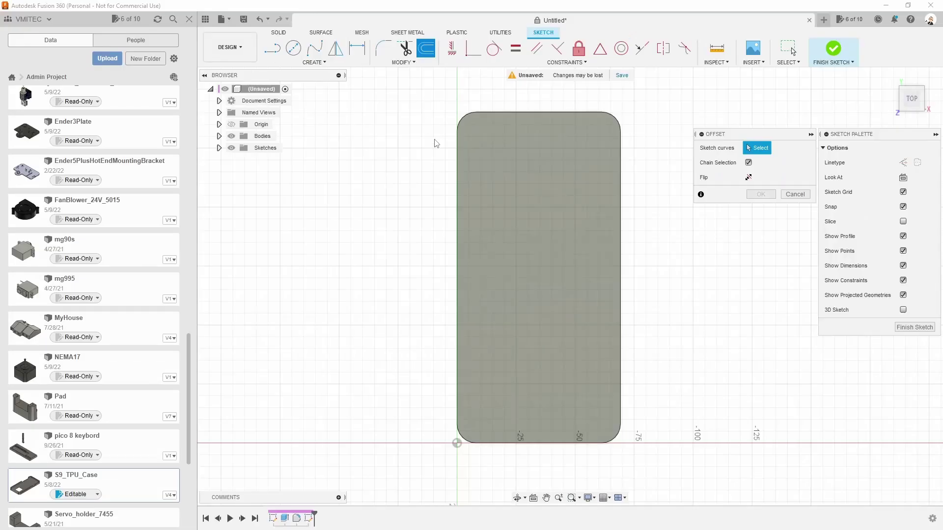
{"action": "left_click", "coordinate": [459, 166]}
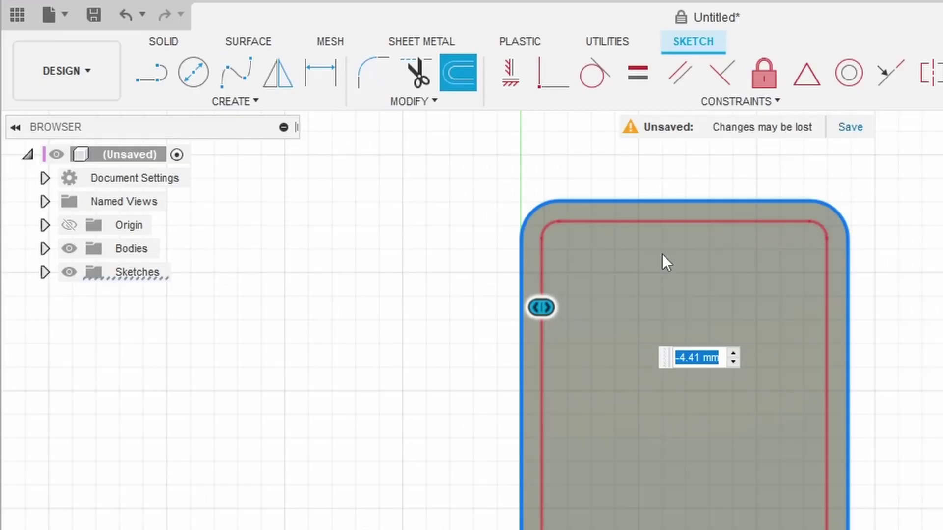
{"action": "type", "text": "-2*TH"}
{"action": "key", "text": "Return"}
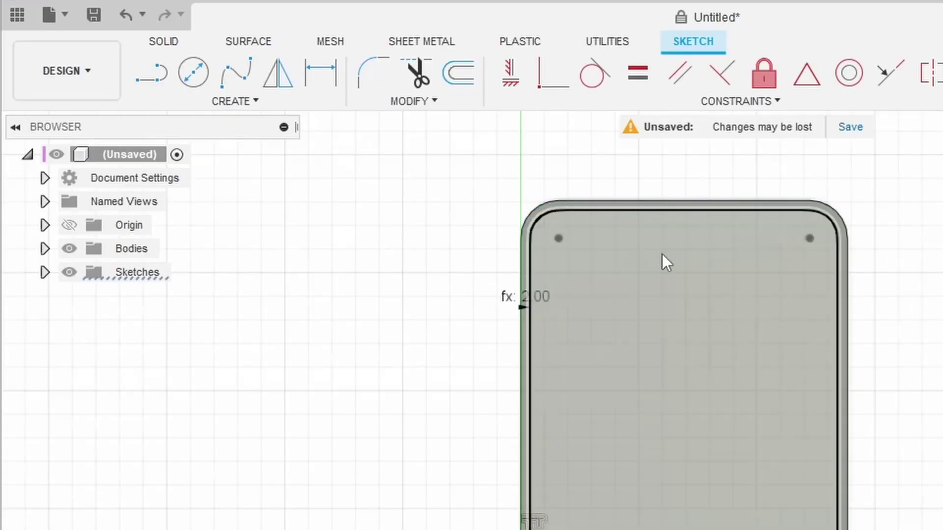
{"action": "left_click", "coordinate": [733, 76]}
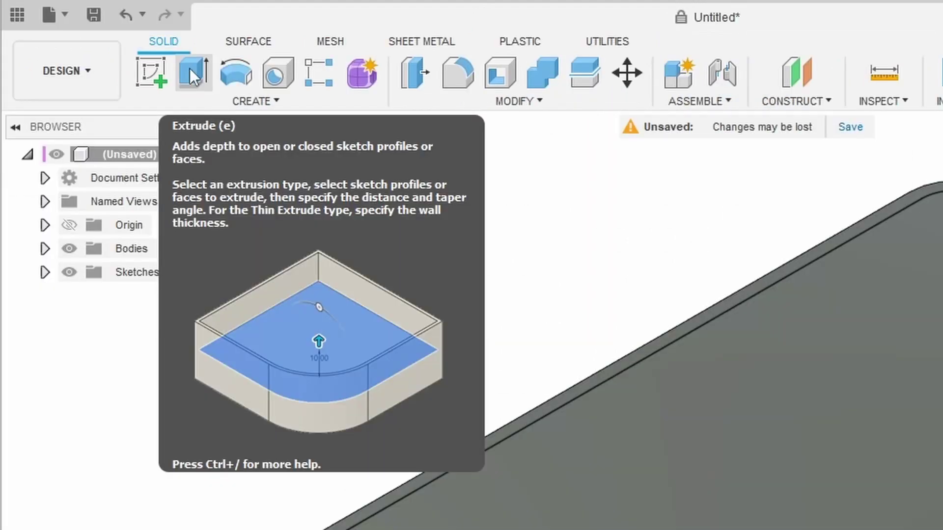
- Cut the inner profile To Object at the bottom face with a -THICKNESS offset
{"action": "left_click", "coordinate": [189, 68]}
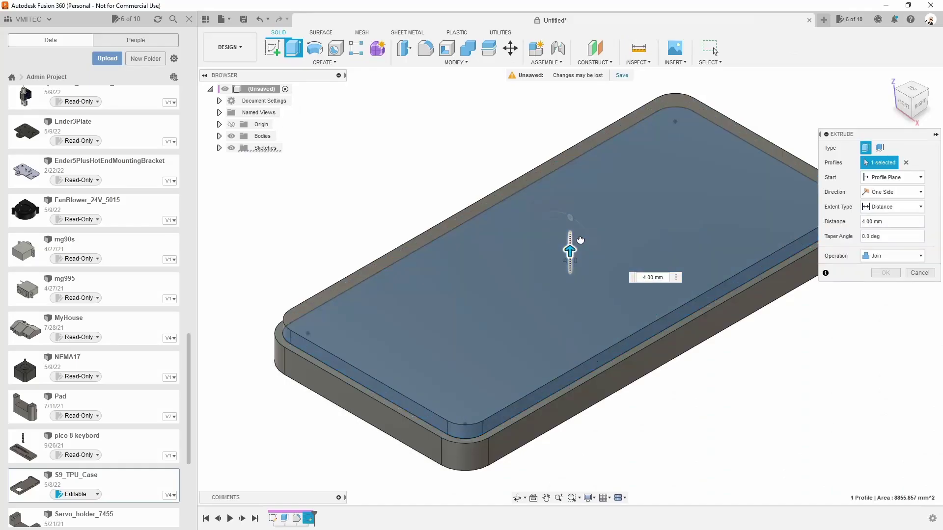
{"action": "left_click_drag", "start_coordinate": [580, 240], "coordinate": [587, 370]}
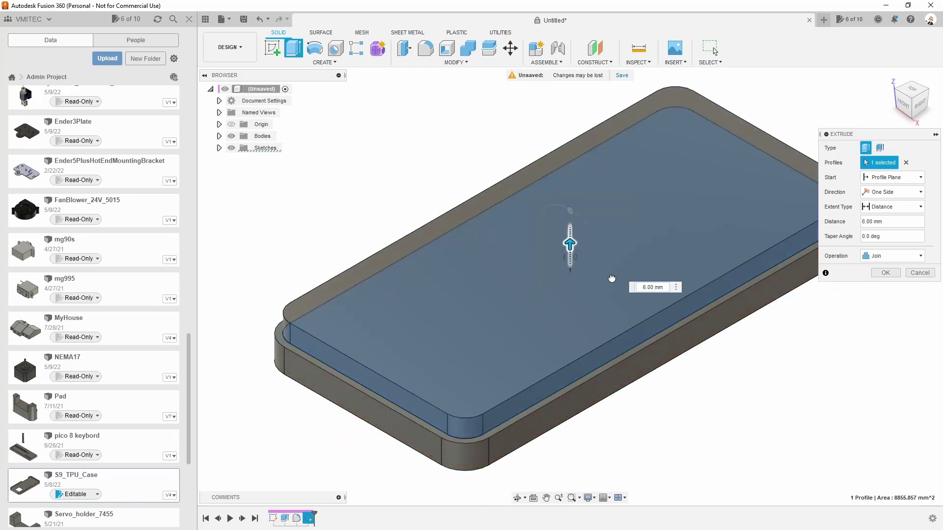
{"action": "left_click_drag", "start_coordinate": [587, 370], "coordinate": [581, 316]}
{"action": "mouse_move", "coordinate": [912, 100]}
{"action": "left_mouse_down"}
{"action": "mouse_move", "coordinate": [906, 78]}
{"action": "mouse_move", "coordinate": [910, 94]}
{"action": "left_mouse_up"}
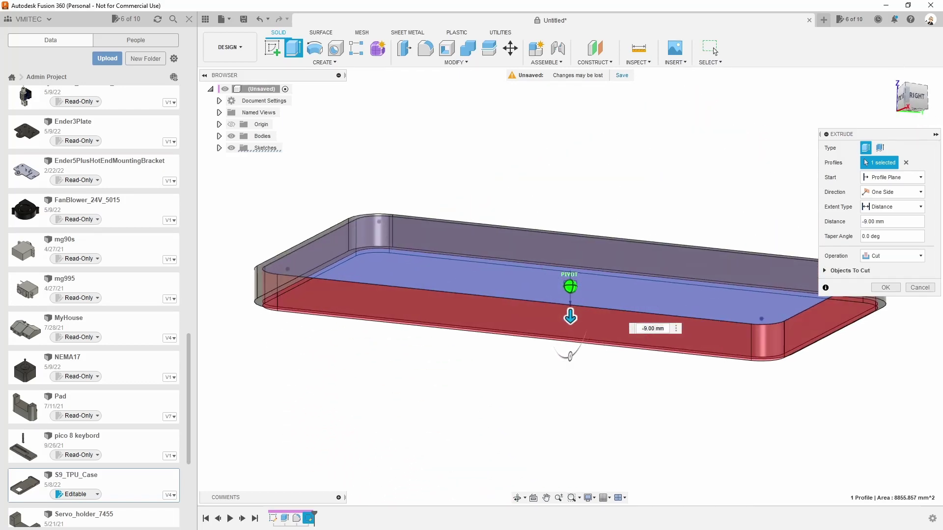
{"action": "left_click", "coordinate": [909, 208]}
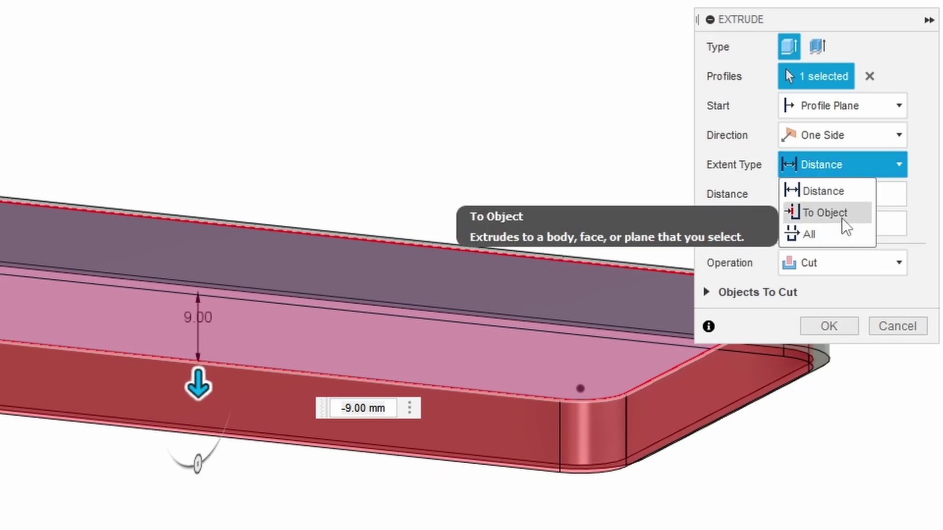
{"action": "left_click", "coordinate": [883, 230]}
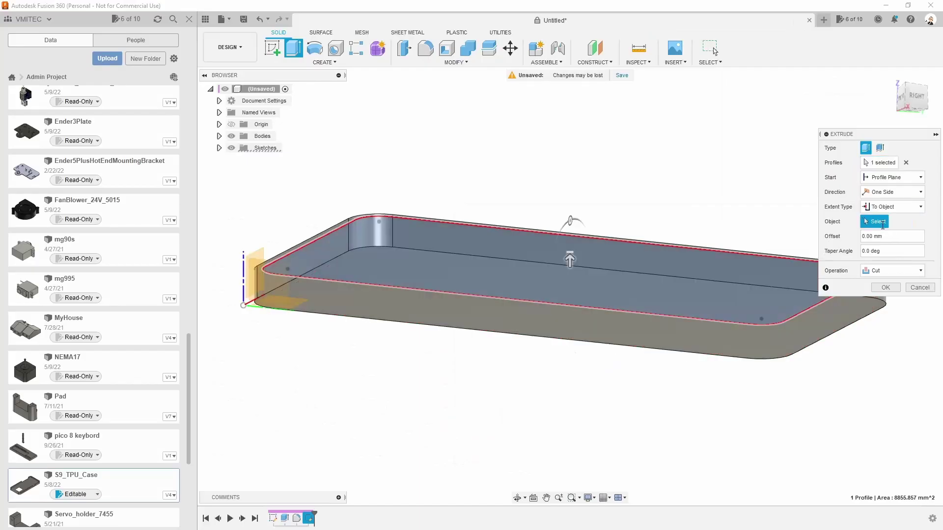
{"action": "left_click", "coordinate": [401, 268]}
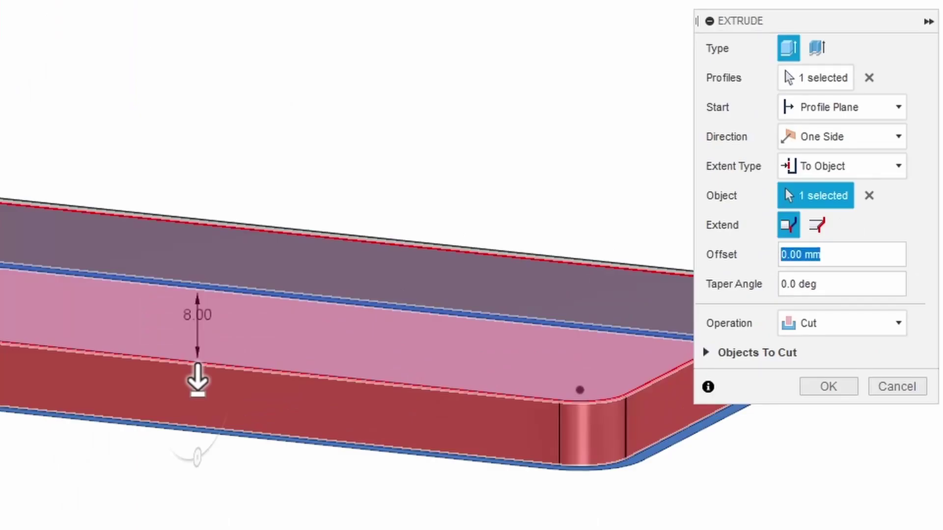
{"action": "type", "text": "TH"}
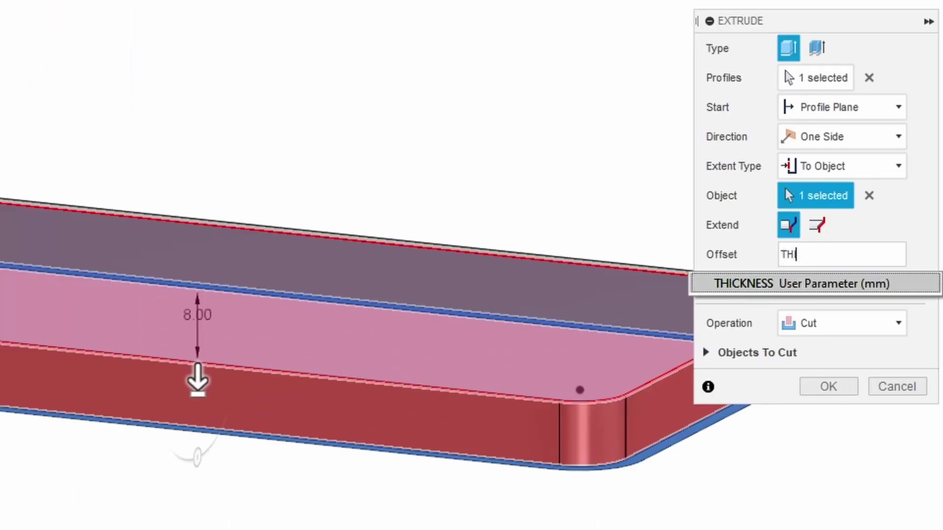
{"action": "key", "text": "Return"}
{"action": "key", "text": "Home"}
{"action": "type", "text": "-"}
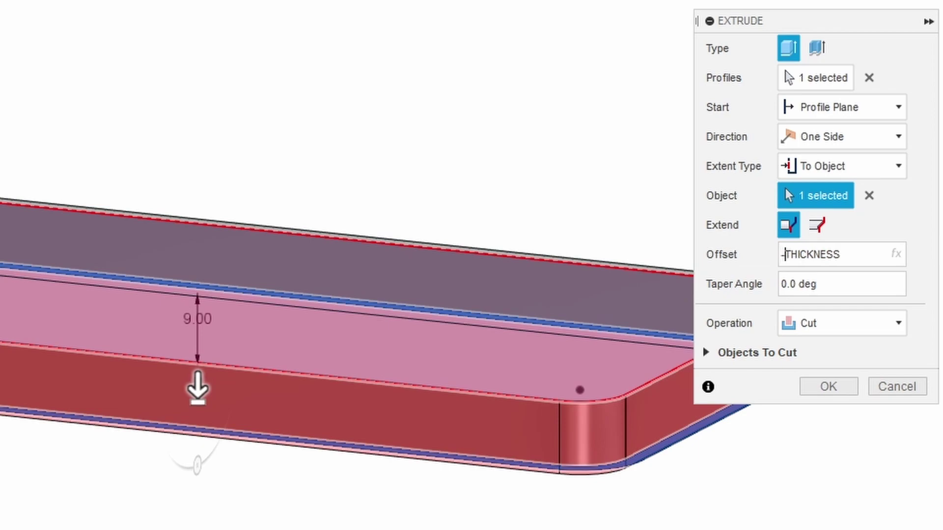
{"action": "key", "text": "Return"}
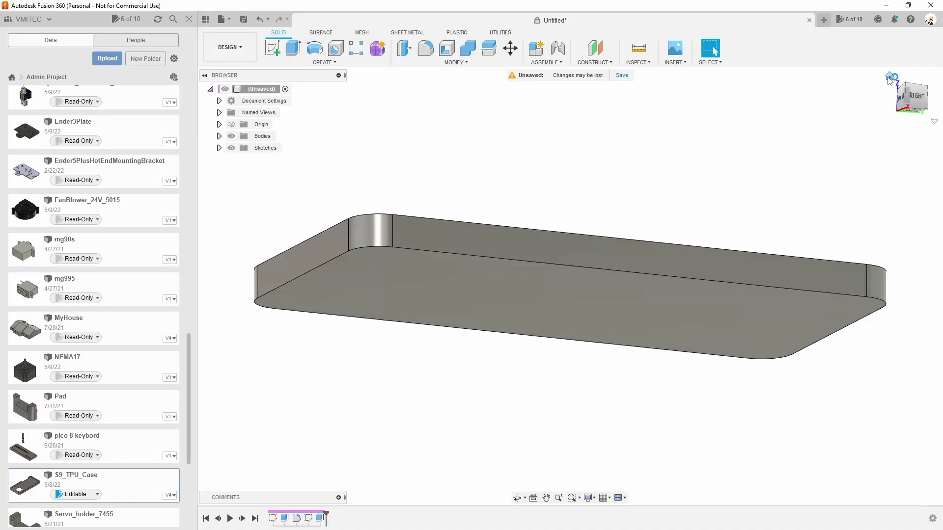
- Shell the tray with THICKNESS-thick walls, removing the selected face
{"action": "left_click", "coordinate": [892, 77]}
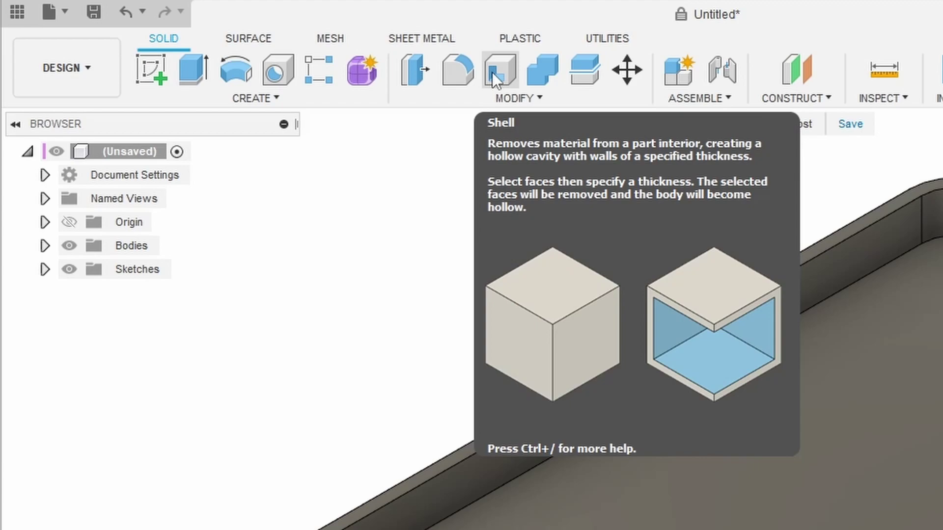
{"action": "left_click", "coordinate": [494, 77]}
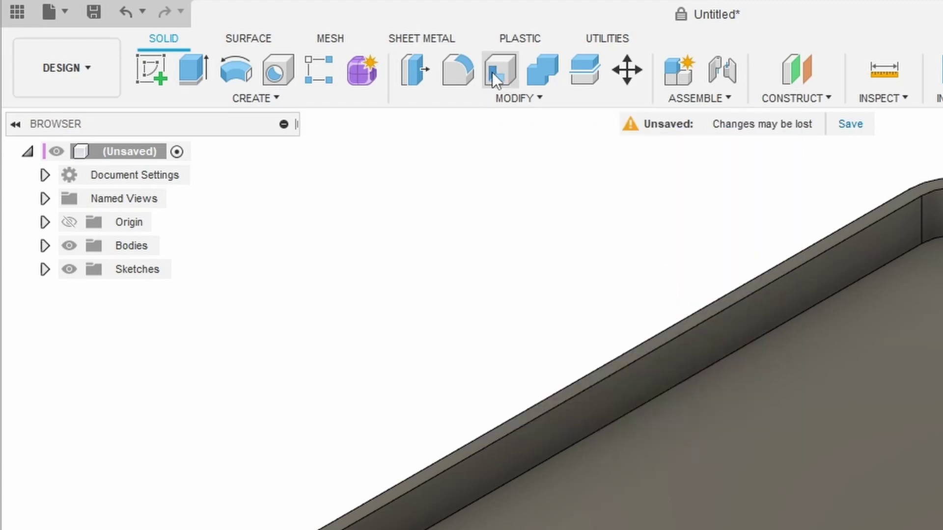
{"action": "left_click", "coordinate": [468, 230]}
{"action": "type", "text": "TH"}
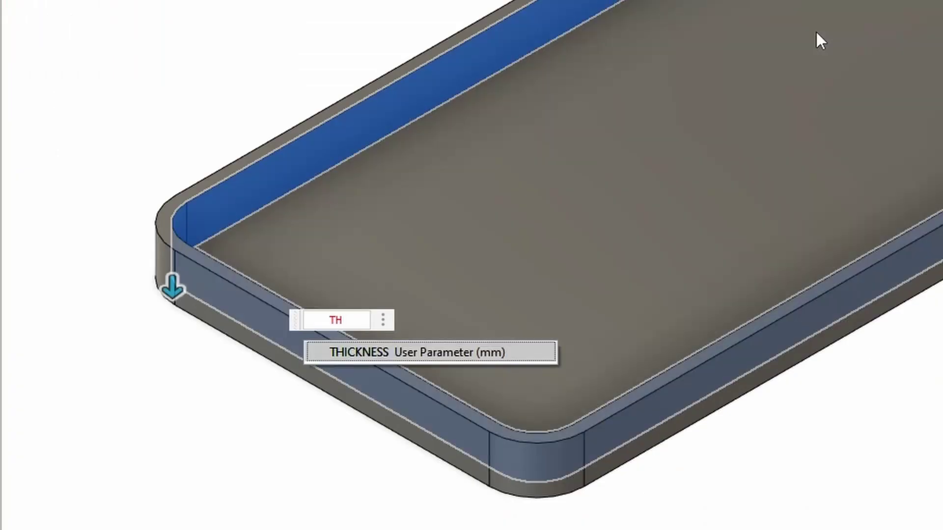
{"action": "key", "text": "Return"}
{"action": "key", "text": "Return"}
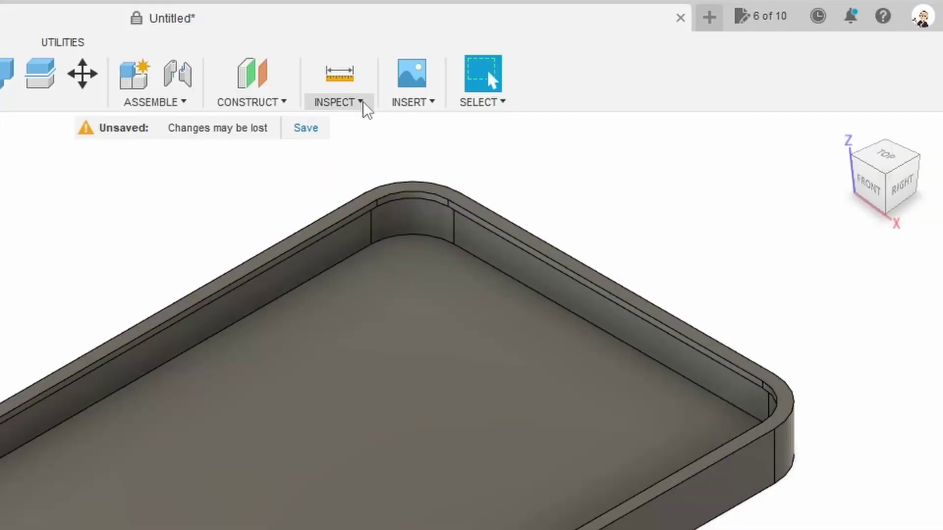
- Measure a side wall face of the tray, reading 319.20 mm²
{"action": "left_click", "coordinate": [362, 105]}
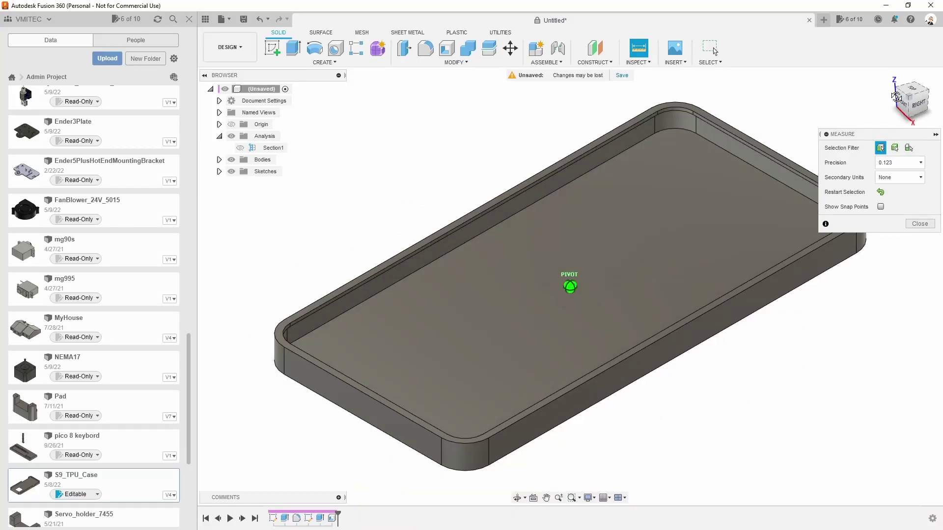
{"action": "mouse_move", "coordinate": [568, 284]}
{"action": "middle_mouse_down", "text": "shift"}
{"action": "mouse_move", "coordinate": [346, 246]}
{"action": "mouse_move", "coordinate": [744, 214]}
{"action": "middle_mouse_up", "text": "shift"}
{"action": "left_click", "coordinate": [326, 247]}
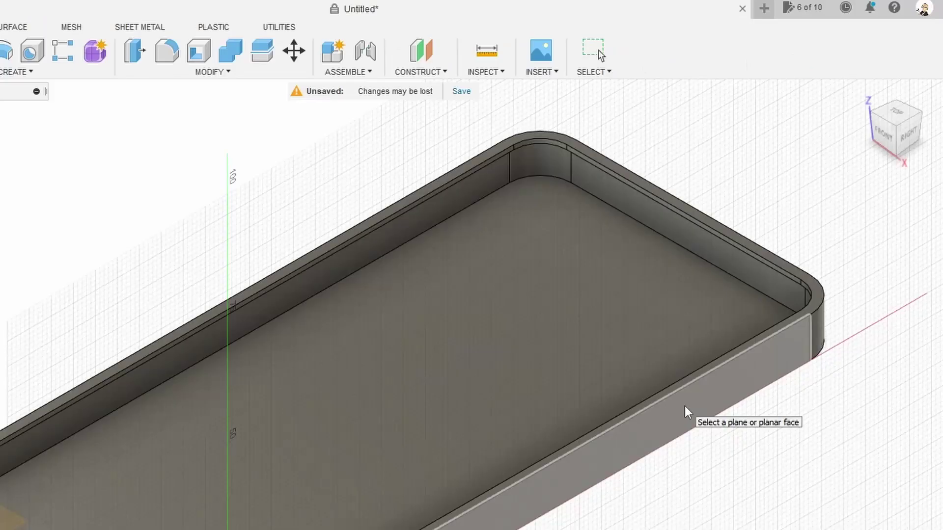
- Sketch the button-cutout rectangle on the tray's side wall
{"action": "left_click", "coordinate": [684, 406]}
{"action": "left_click", "coordinate": [243, 102]}
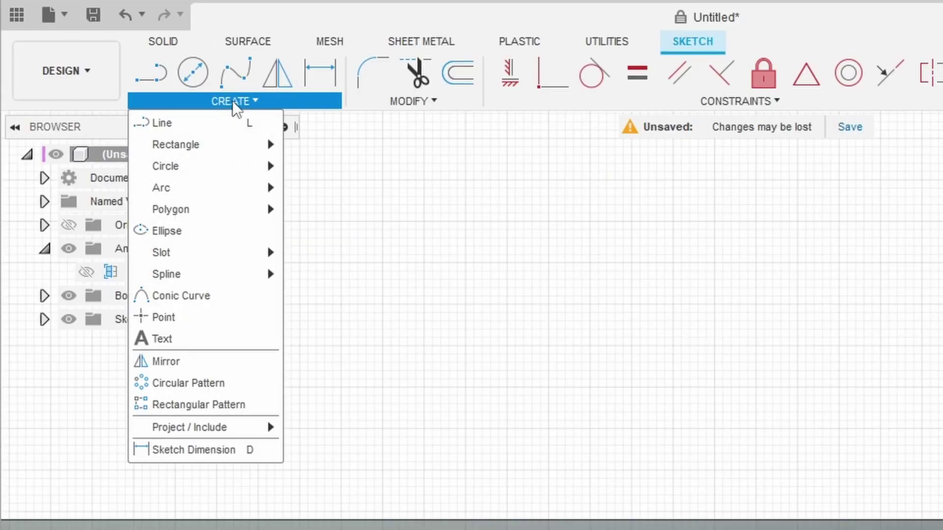
{"action": "left_click", "coordinate": [341, 144]}
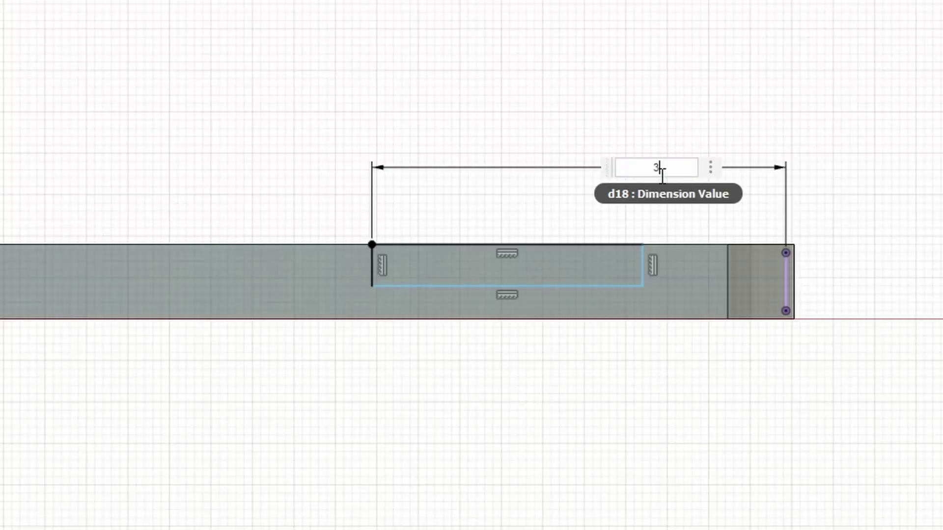
{"action": "type", "text": "9+CLEARANCE"}
- Dimension the cutout's position, a 10+2*CLEARANCE width and a 7 mm height
{"action": "key", "text": "Return"}
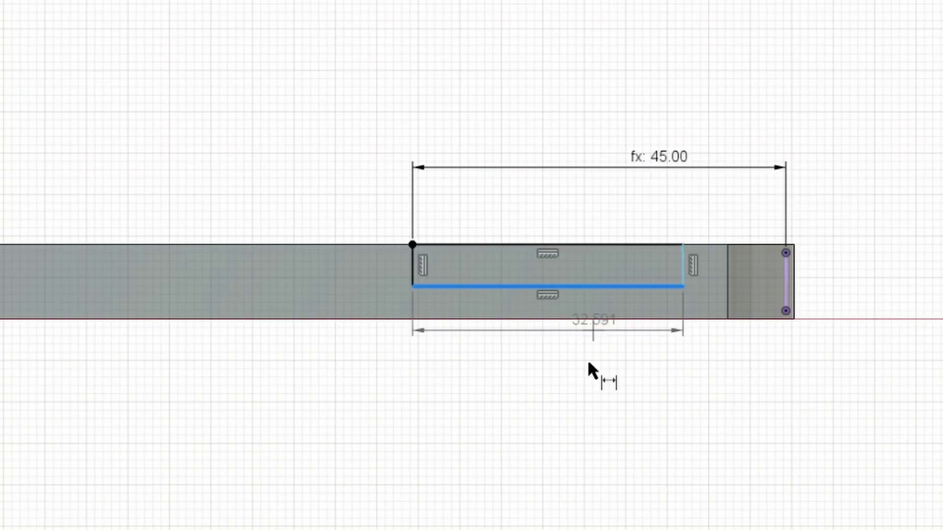
{"action": "type", "text": "10+2*CLE"}
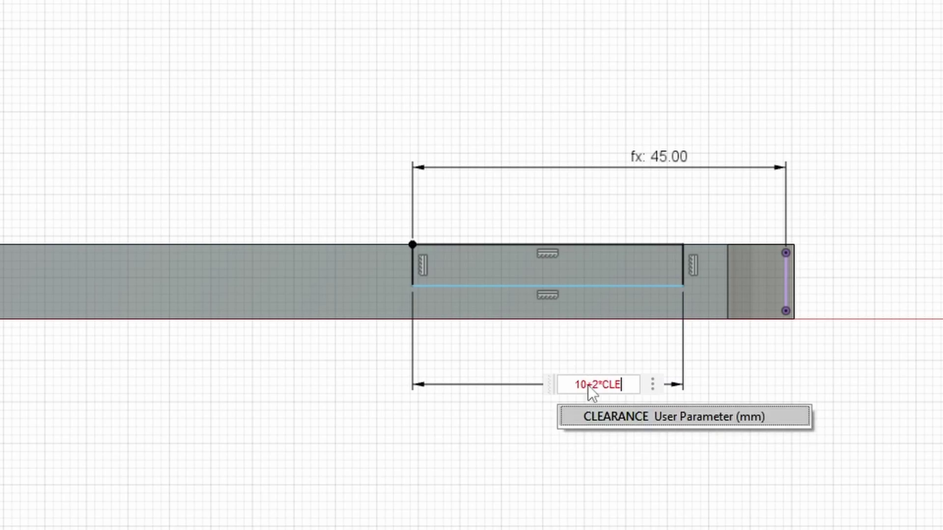
{"action": "type", "text": "ARANCE"}
{"action": "key", "text": "Return"}
{"action": "left_click", "coordinate": [412, 266]}
{"action": "type", "text": "7"}
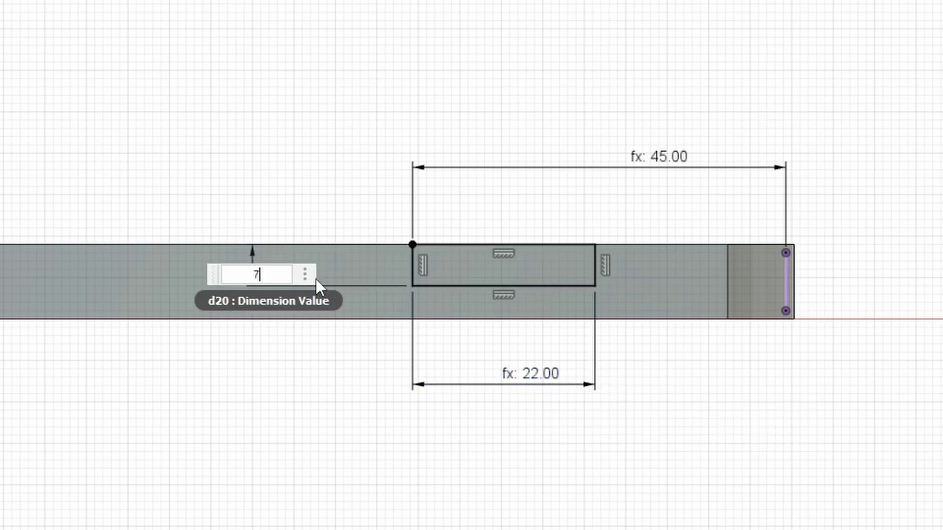
{"action": "key", "text": "Return"}
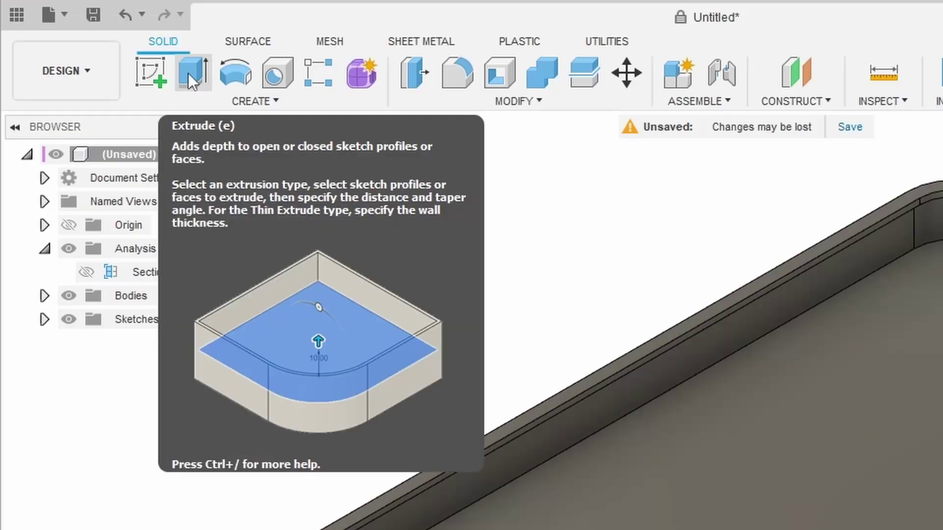
- Cut the button slot 11 mm through the side wall and the bottom end profile 8 mm
{"action": "left_click", "coordinate": [292, 47]}
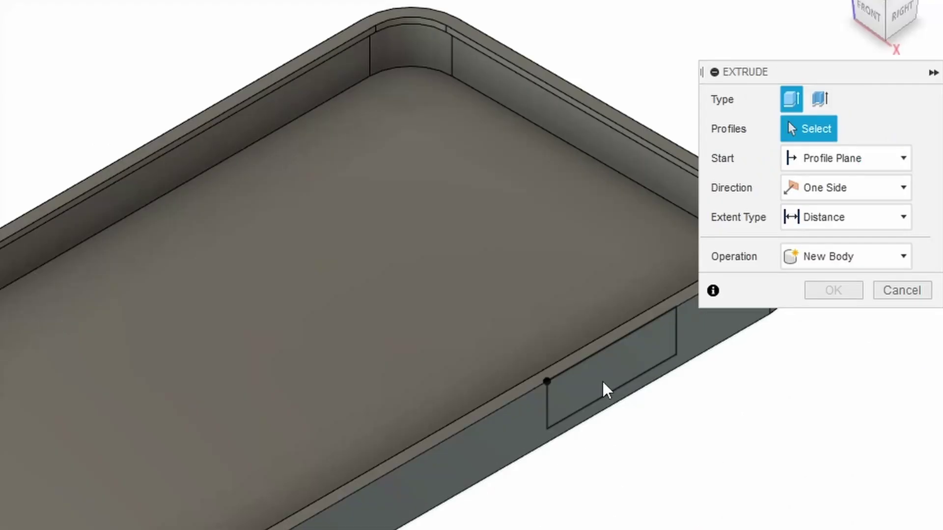
{"action": "left_click", "coordinate": [603, 390]}
{"action": "left_click_drag", "start_coordinate": [623, 378], "coordinate": [592, 353]}
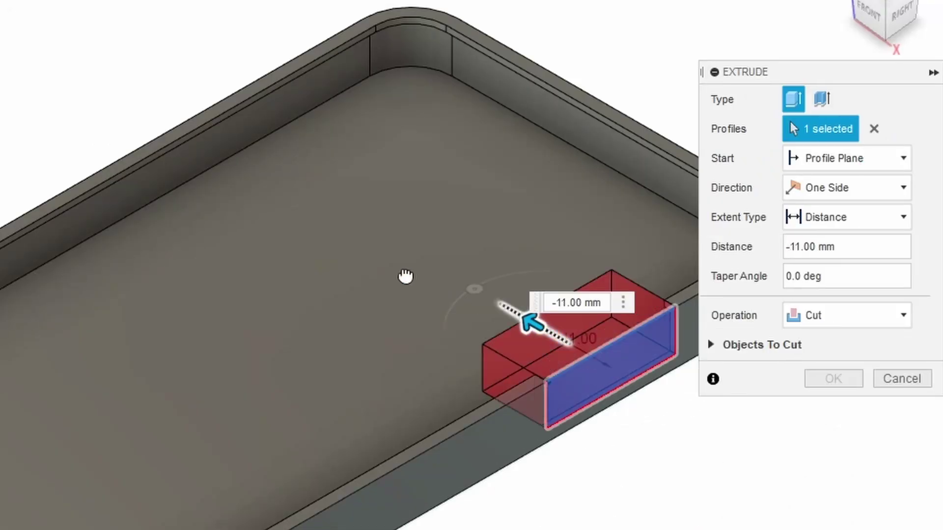
{"action": "left_click", "coordinate": [834, 379]}
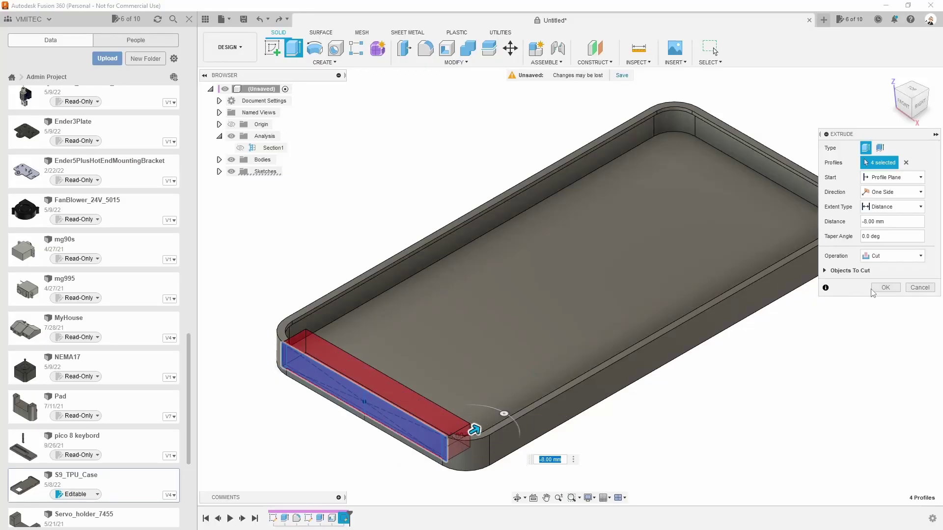
{"action": "left_click", "coordinate": [885, 289]}
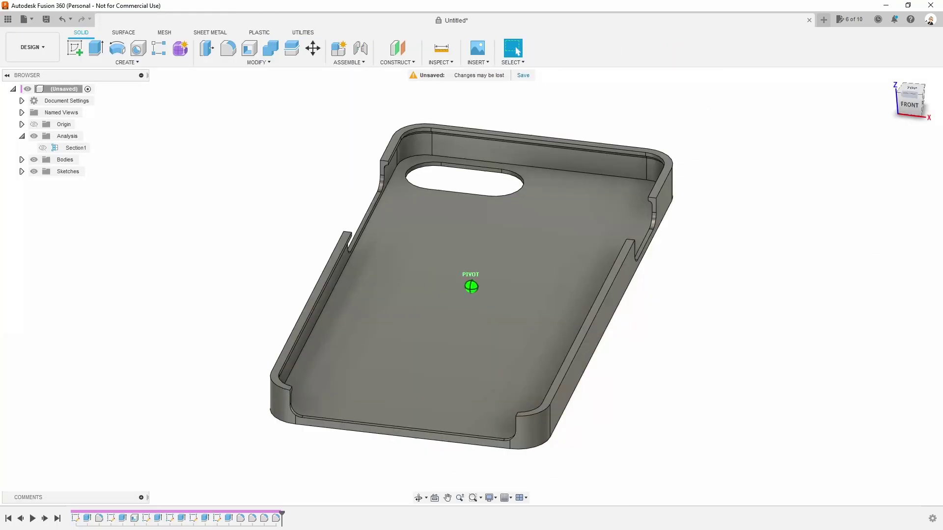
- Inspect the cutouts, then export the case as a binary STL mesh in millimetres
{"action": "middle_click_drag", "start_coordinate": [472, 286], "coordinate": [472, 286], "text": "shift"}
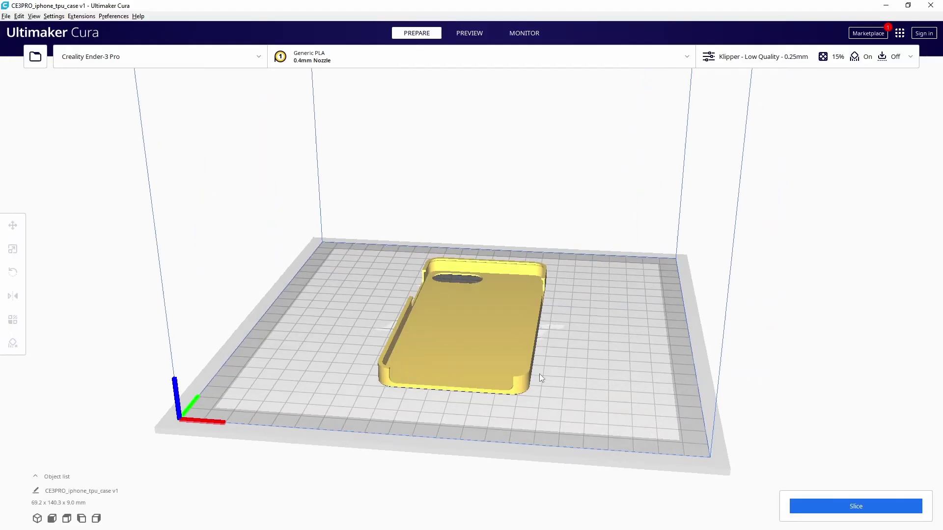
{"action": "mouse_move", "coordinate": [539, 373]}
{"action": "right_mouse_down"}
{"action": "mouse_move", "coordinate": [474, 346]}
{"action": "mouse_move", "coordinate": [471, 363]}
{"action": "mouse_move", "coordinate": [506, 380]}
{"action": "right_mouse_up"}
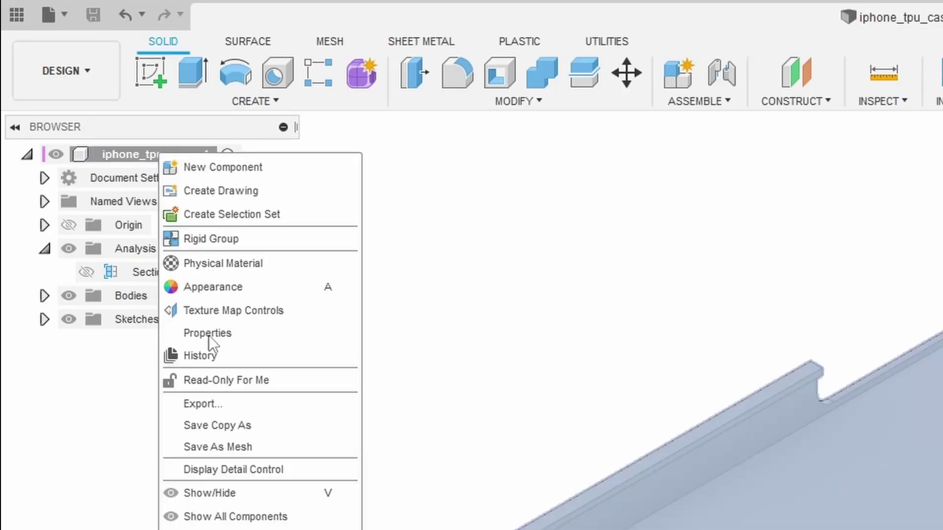
{"action": "left_click", "coordinate": [229, 446]}
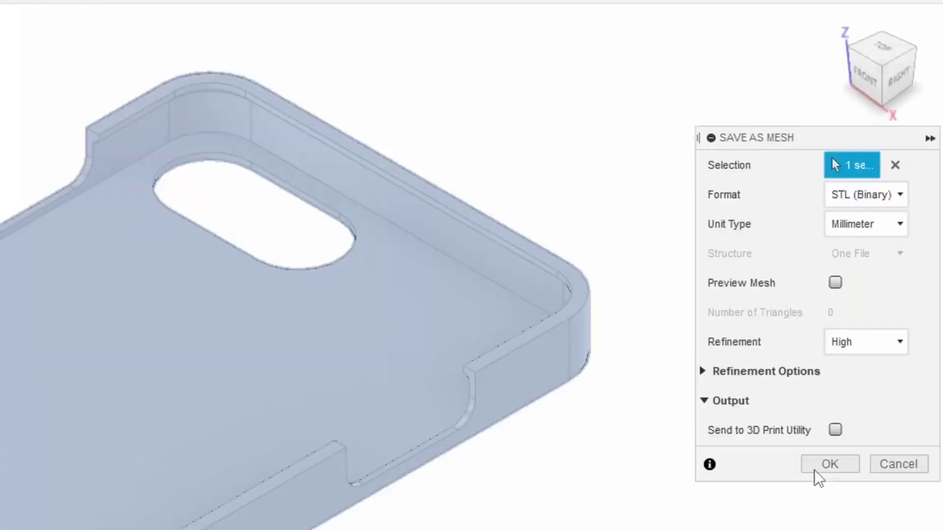
{"action": "left_click", "coordinate": [829, 463]}
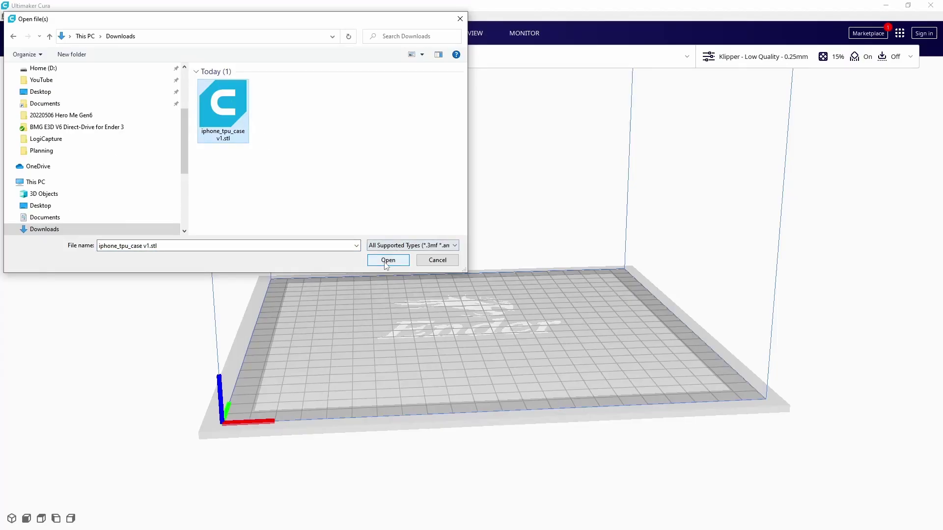
- Load iphone_tpu_case v1.stl from Downloads and show the sliced layer preview
{"action": "left_click", "coordinate": [388, 261]}
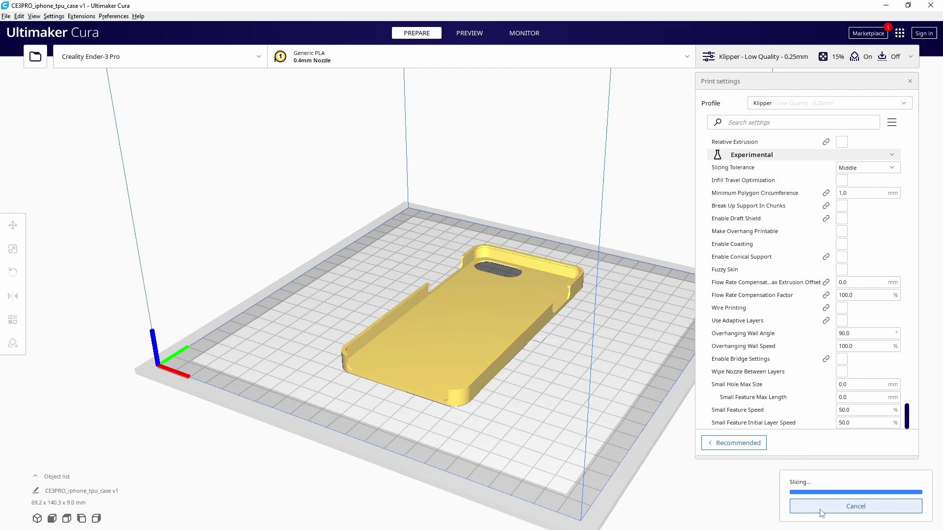
{"action": "left_click", "coordinate": [808, 506]}
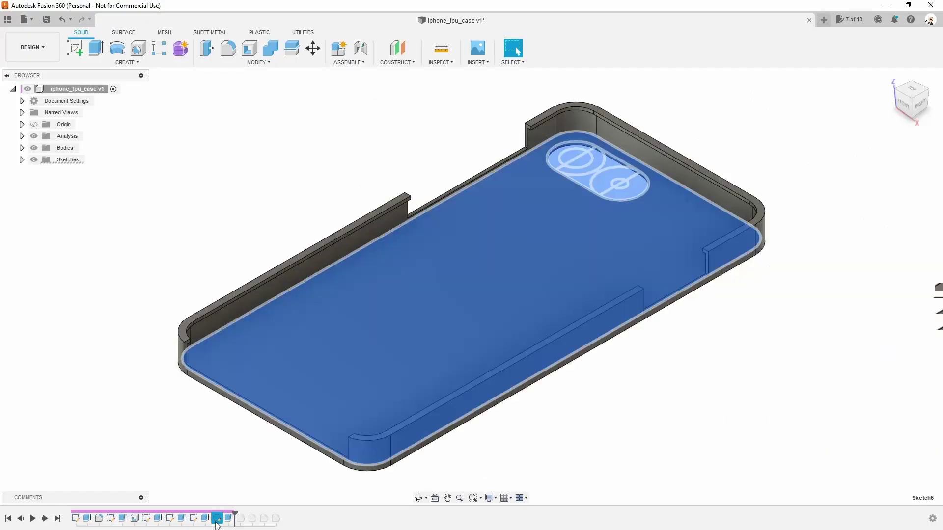
- Delete the camera sketch's 25 mm horizontal dimension and view the oval hole in tilted 3D
{"action": "double_click", "coordinate": [217, 518]}
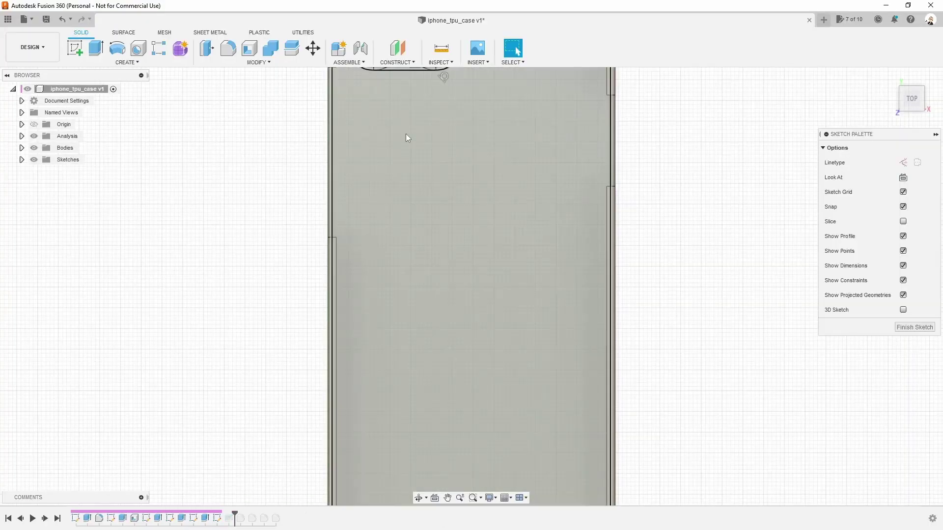
{"action": "key", "text": "Delete"}
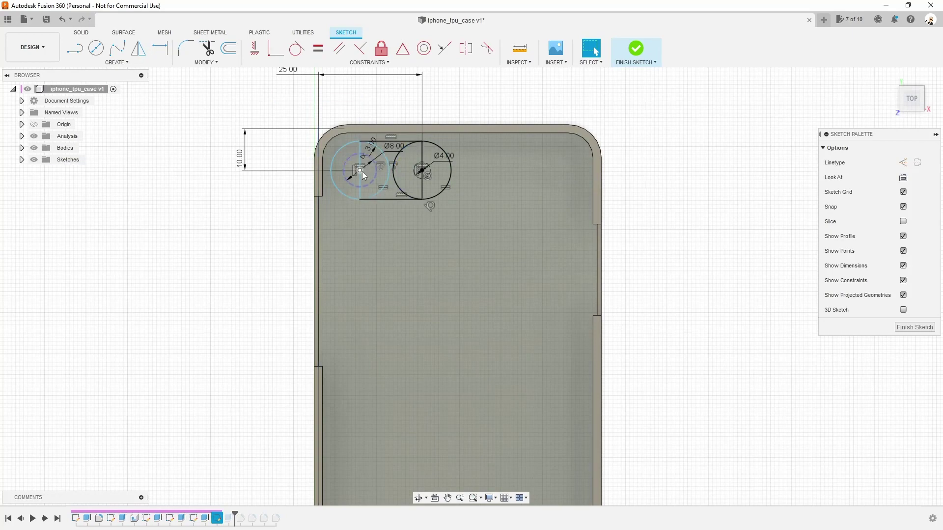
{"action": "middle_click_drag", "start_coordinate": [347, 88], "coordinate": [352, 129]}
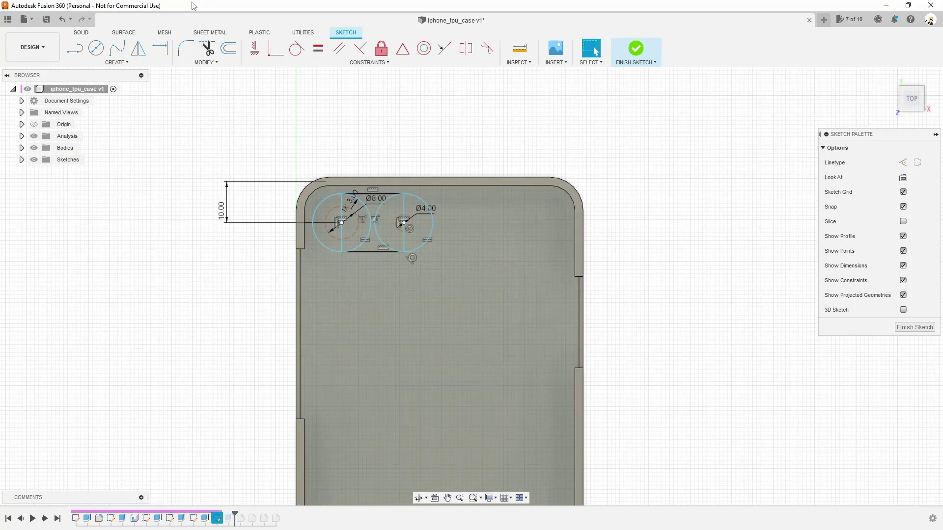
{"action": "left_click_drag", "start_coordinate": [908, 107], "coordinate": [543, 214]}
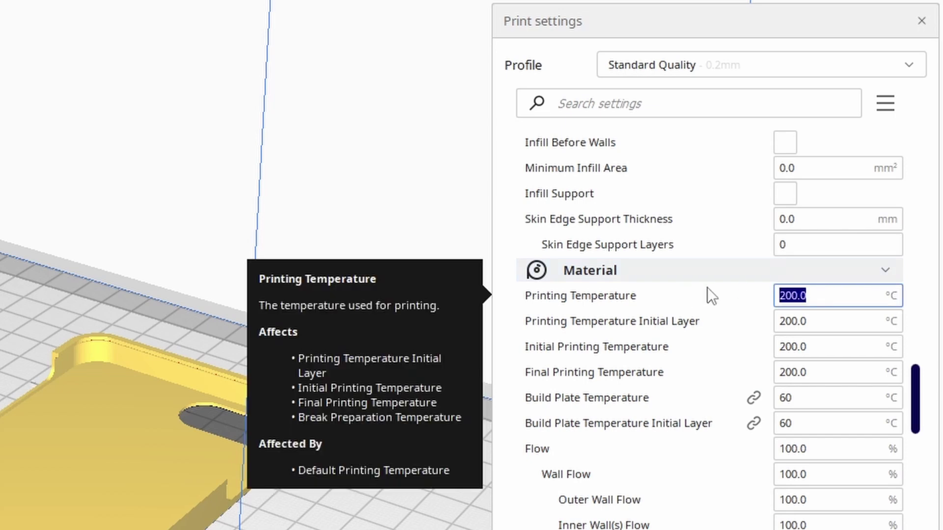
{"action": "type", "text": "220"}
- Set printing temperature to 220 °C and build plate temperature to 0 °C
{"action": "key", "text": "Tab"}
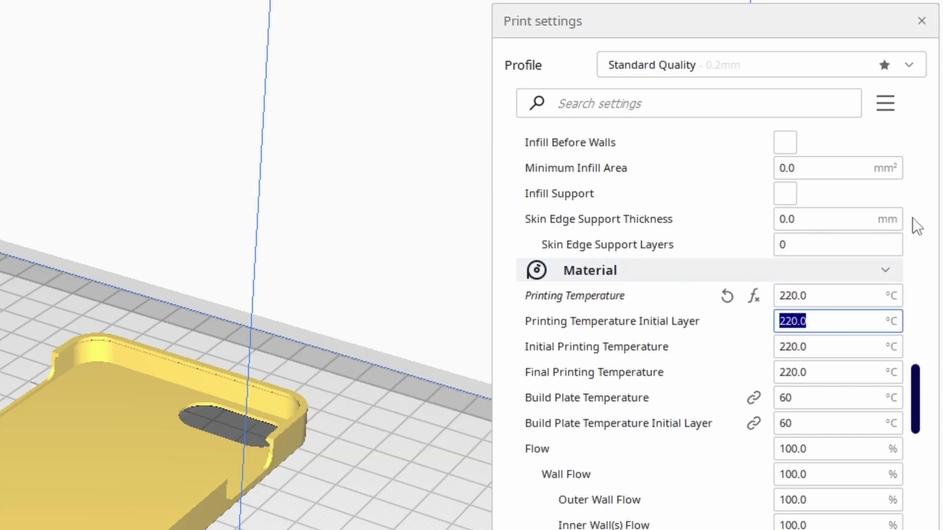
{"action": "key", "text": "Tab"}
{"action": "key", "text": "Tab"}
{"action": "key", "text": "Tab"}
{"action": "type", "text": "0.0"}
{"action": "key", "text": "Tab"}
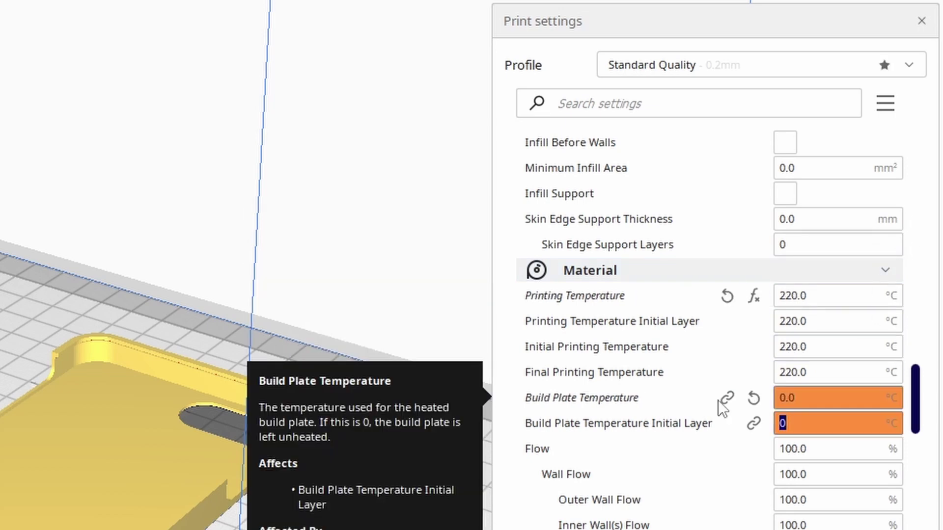
{"action": "key", "text": "Tab"}
{"action": "scroll", "coordinate": [847, 445], "scroll_direction": "down", "scroll_amount": 2}
{"action": "scroll", "coordinate": [846, 445], "scroll_direction": "down", "scroll_amount": 1}
- Disable retraction and set Combing Mode to All
{"action": "left_click", "coordinate": [828, 479]}
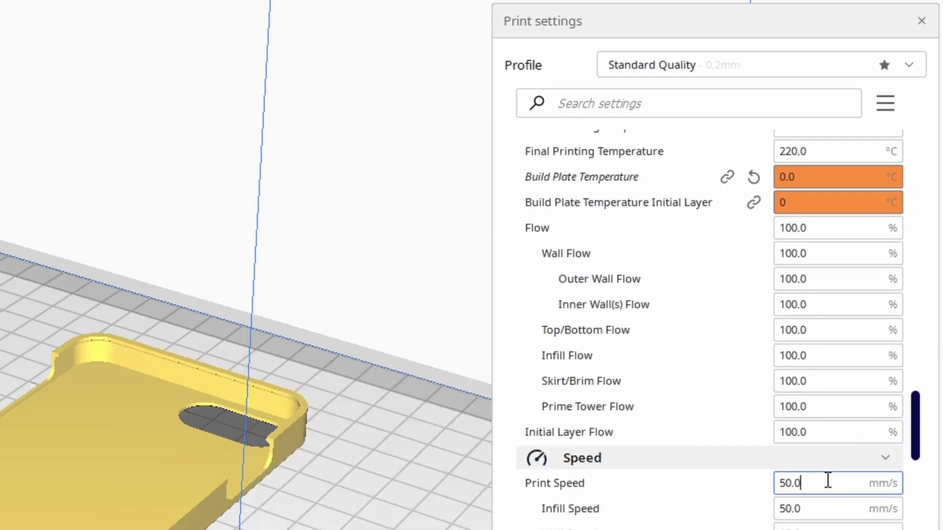
{"action": "scroll", "coordinate": [889, 461], "scroll_direction": "down", "scroll_amount": 2}
{"action": "double_click", "coordinate": [805, 336]}
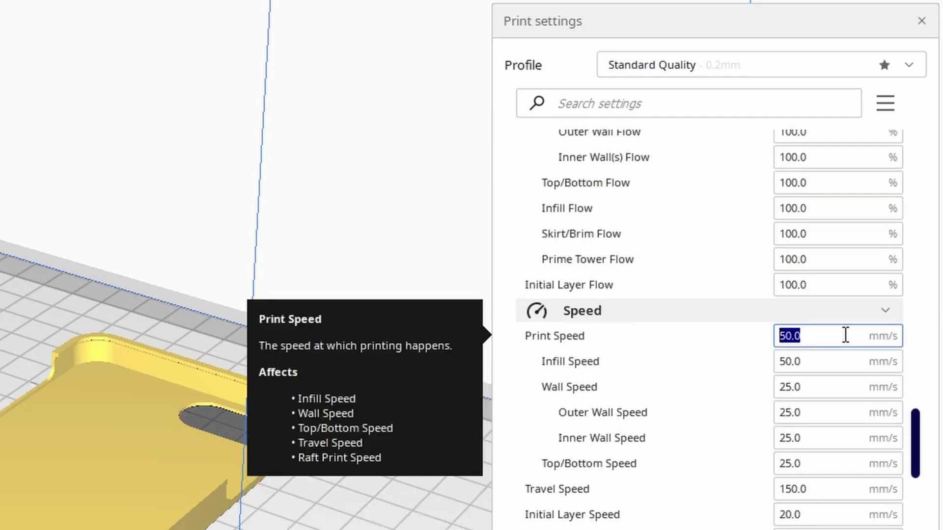
{"action": "scroll", "coordinate": [840, 391], "scroll_direction": "down", "scroll_amount": 2}
{"action": "scroll", "coordinate": [783, 421], "scroll_direction": "down", "scroll_amount": 3}
{"action": "left_click", "coordinate": [785, 401]}
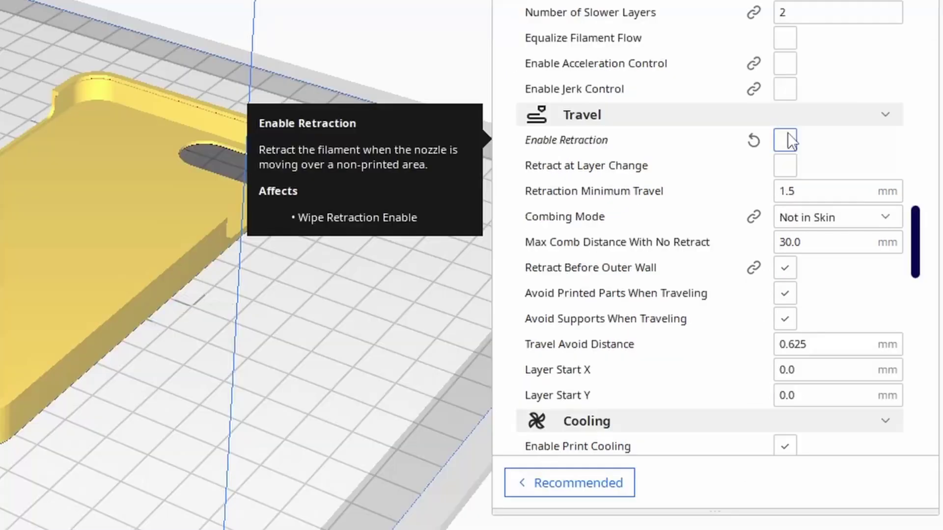
{"action": "left_click", "coordinate": [814, 215]}
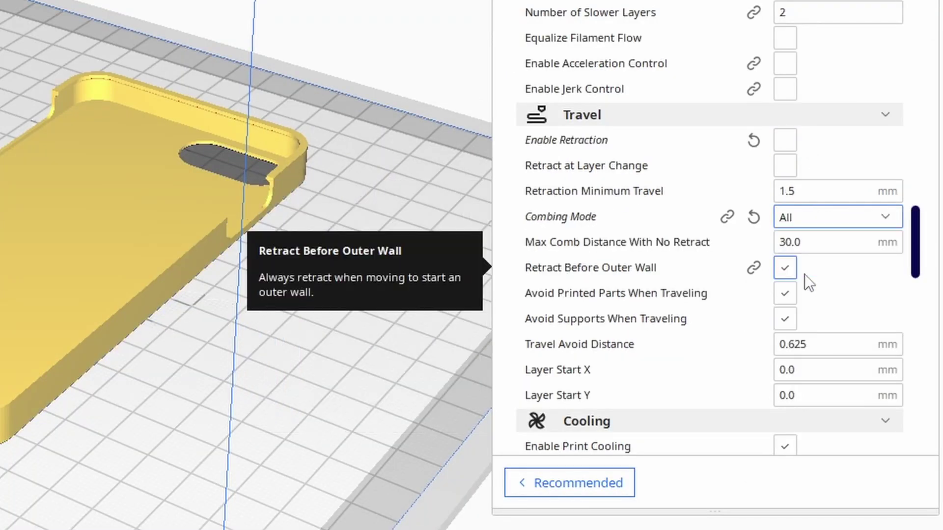
{"action": "scroll", "coordinate": [807, 269], "scroll_direction": "down", "scroll_amount": 2}
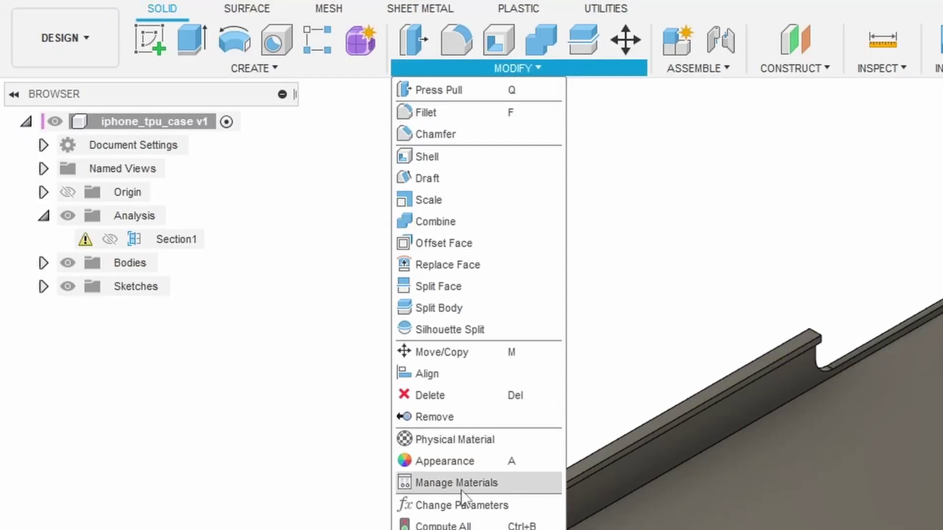
- Change the THICKNESS user parameter expression from 1 mm to 2 mm
{"action": "left_click", "coordinate": [463, 503]}
{"action": "type", "text": "2"}
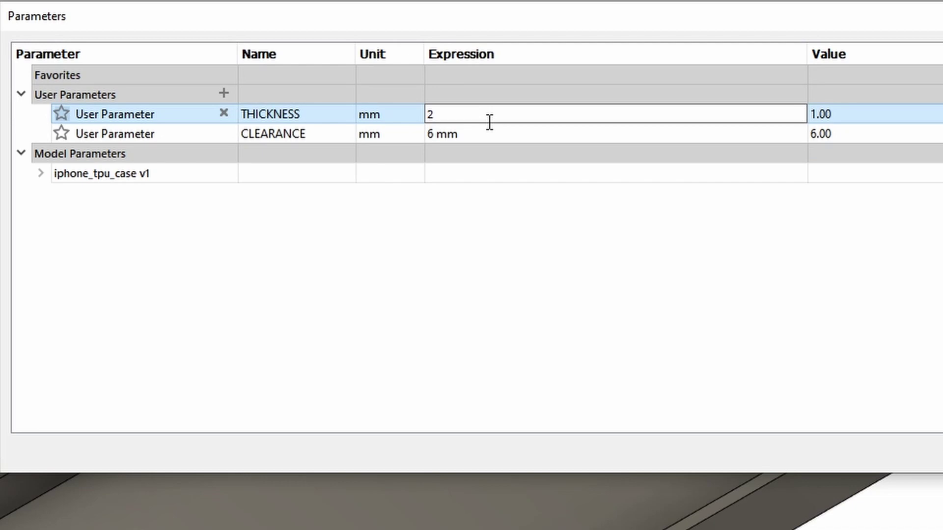
{"action": "key", "text": "Return"}
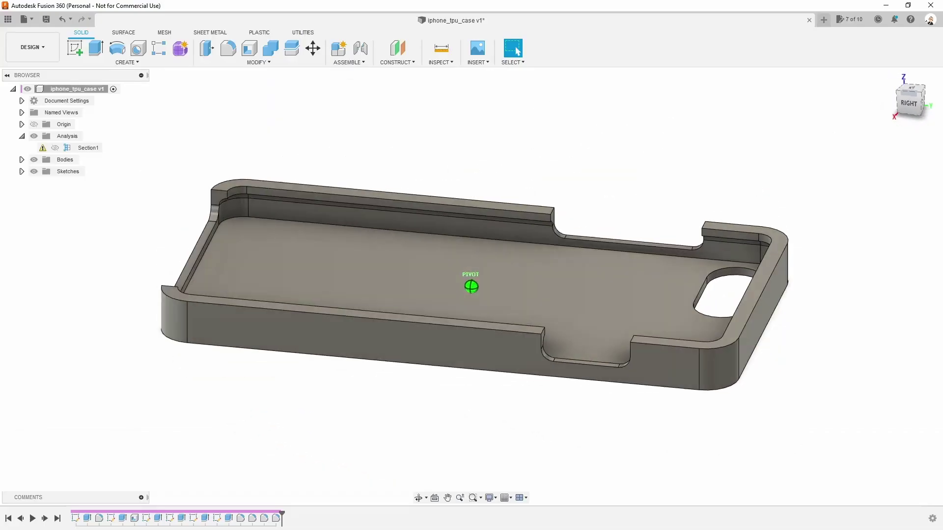